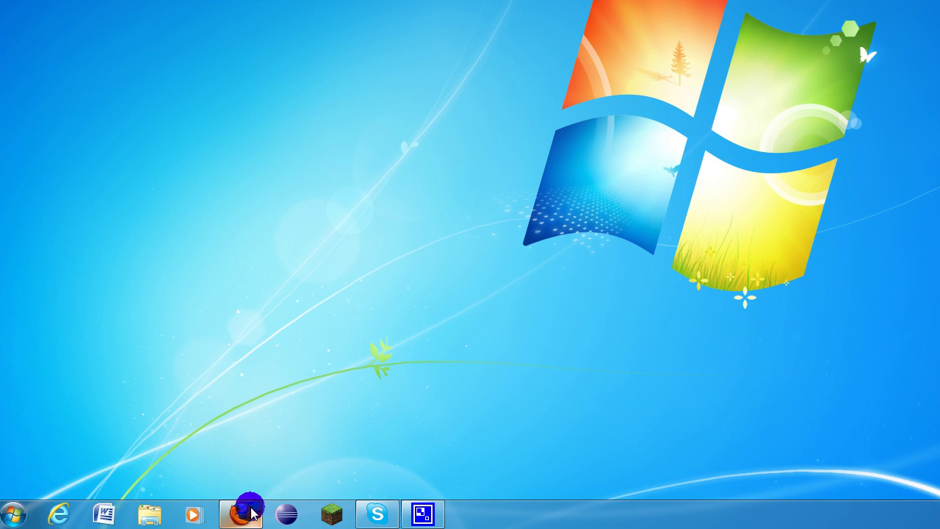
Open Firefox and browse logmein.com to the LogMeIn Hamachi product page
click(253, 510)
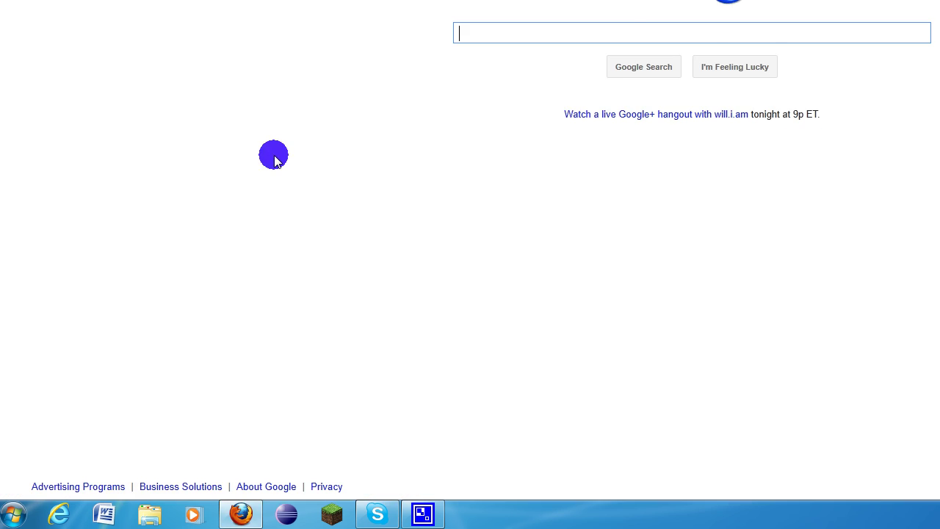
click(192, 33)
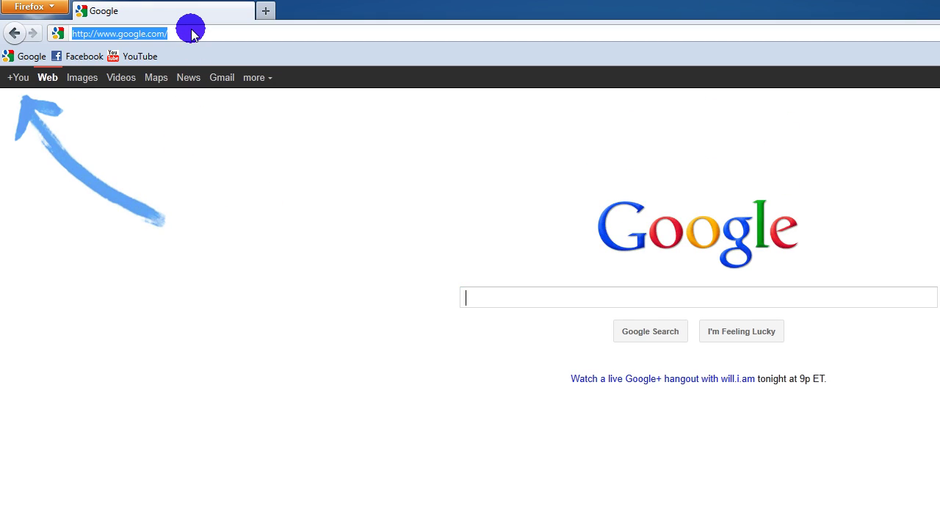
text(logmei)
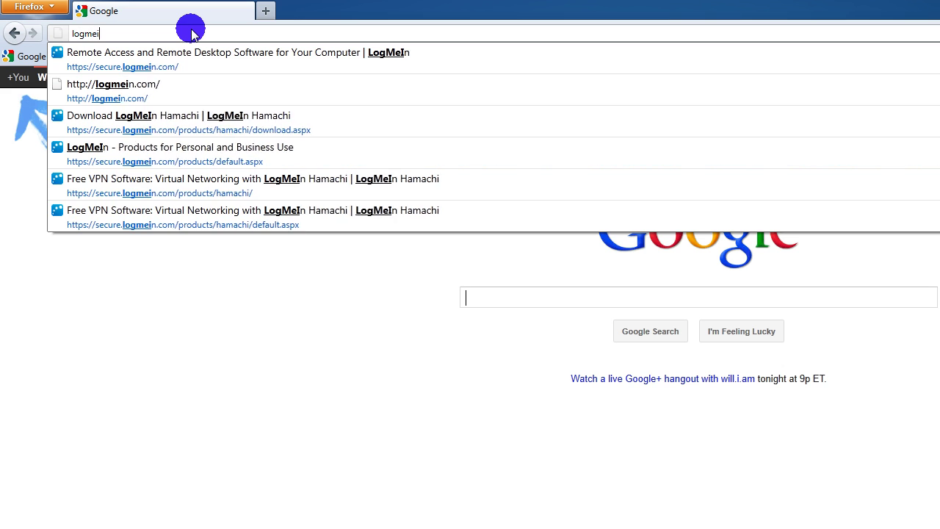
text(n.com)
key(Return)
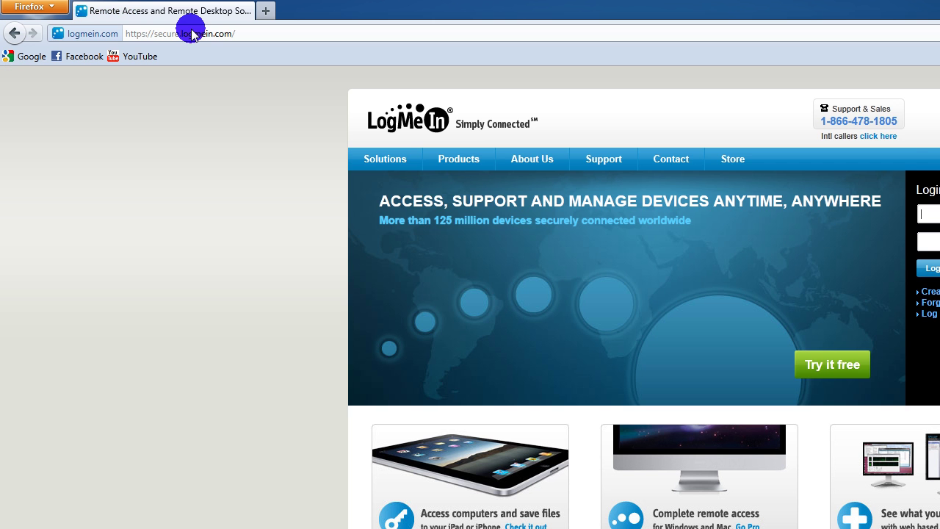
click(451, 154)
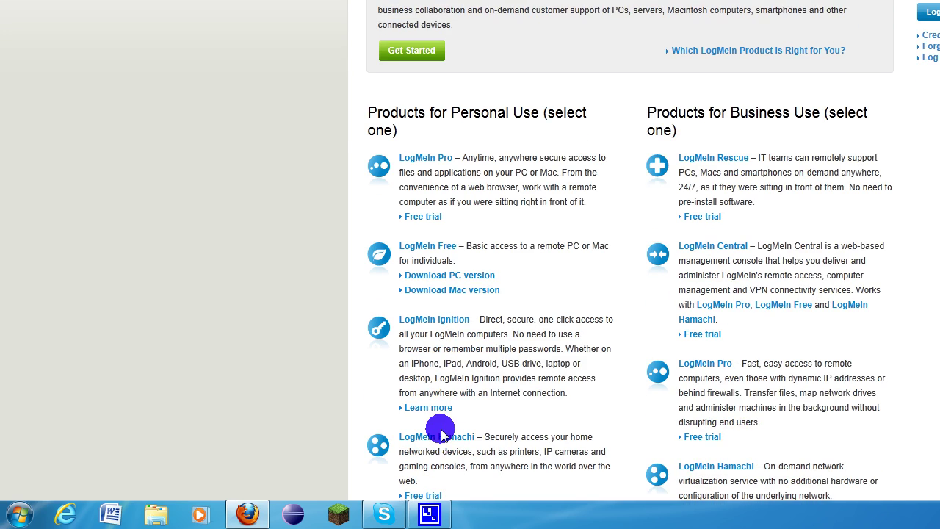
click(439, 494)
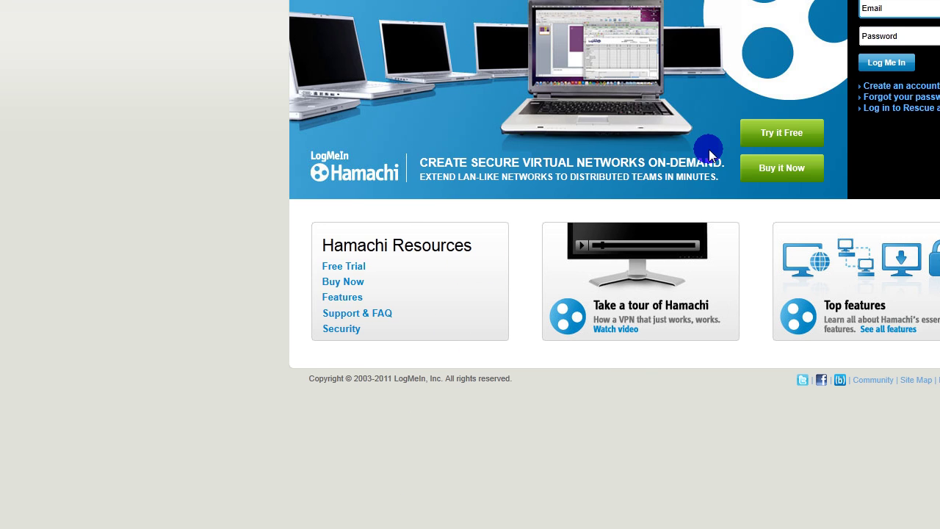
Start the free trial, accept the Conditions of Use and save hamachi.msi
click(744, 193)
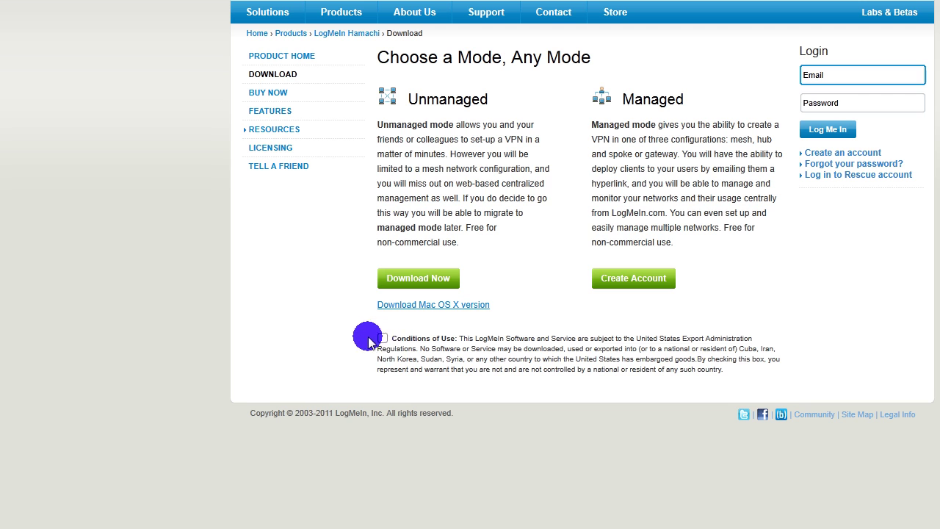
click(382, 340)
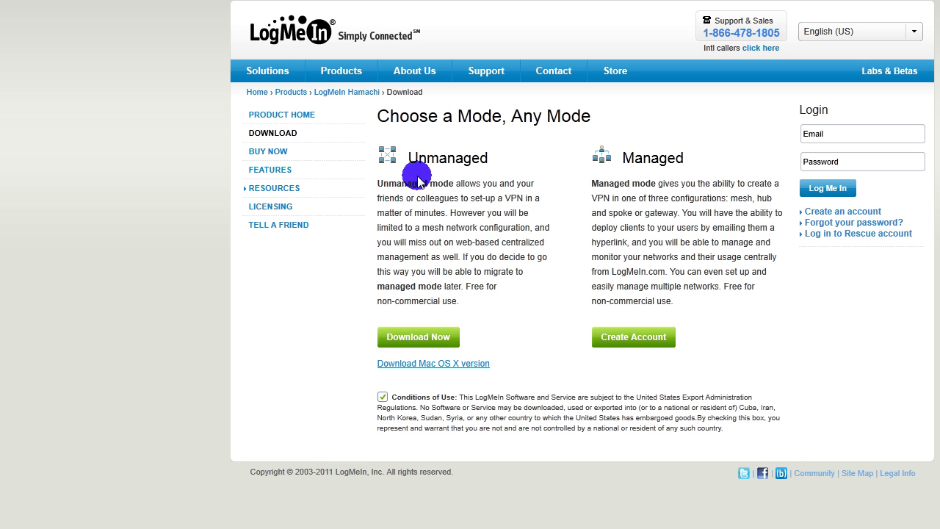
click(404, 345)
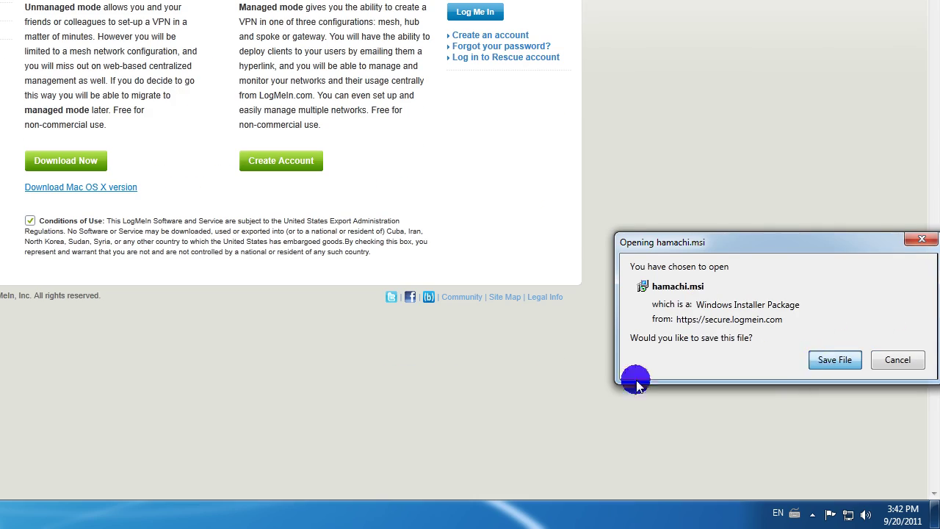
key(Return)
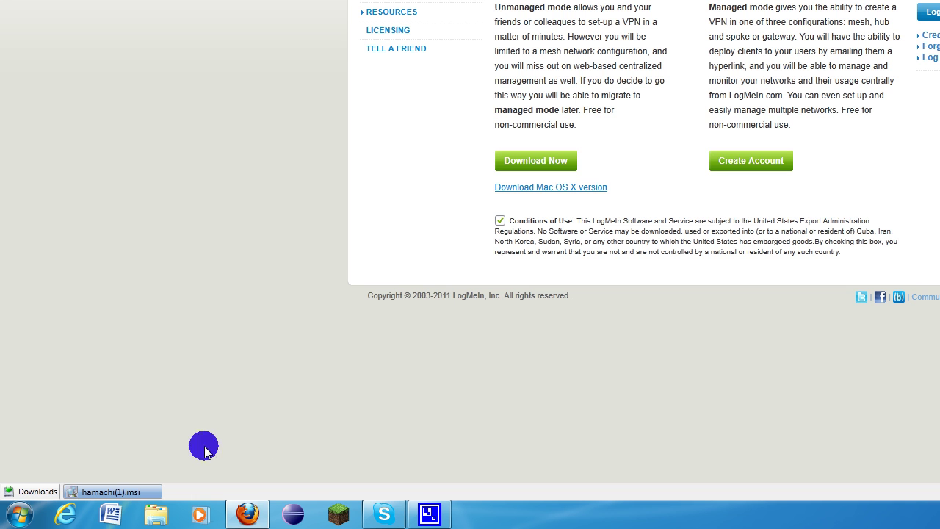
Run hamachi.msi, keep English and the default install options, and start installing
click(114, 494)
click(641, 194)
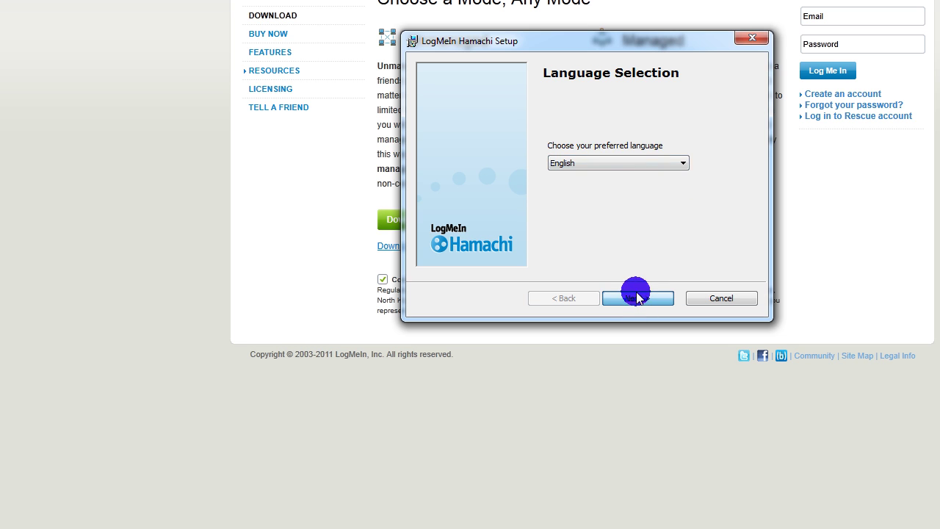
click(624, 298)
click(624, 297)
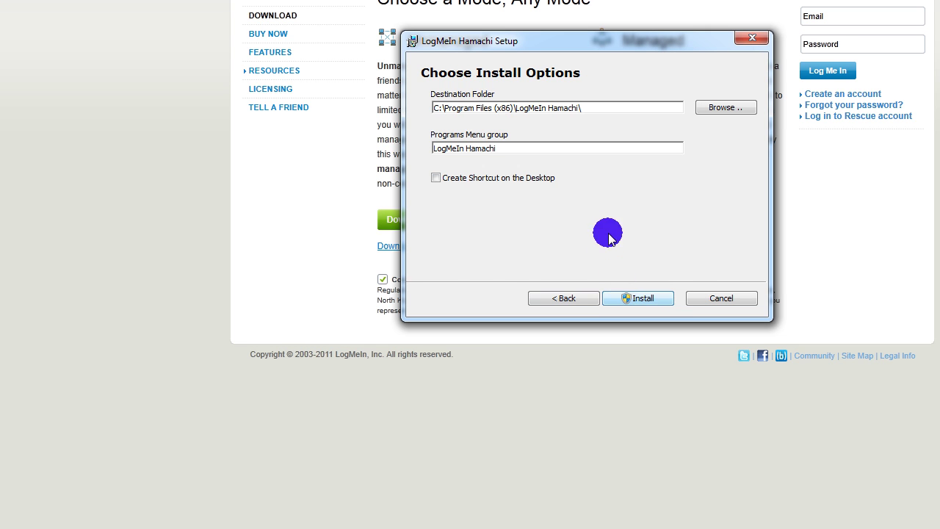
click(645, 299)
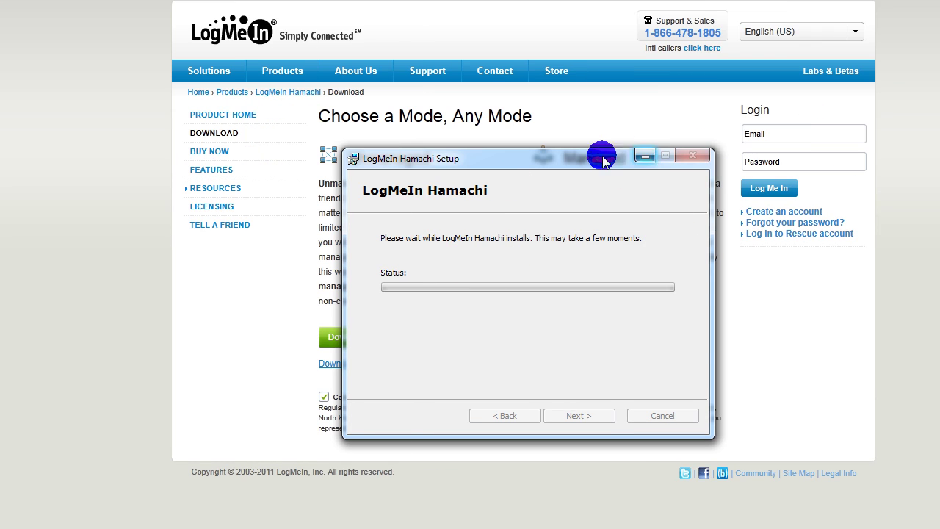
Minimize the setup and save Minecraft_Server.exe from the minecraft.net download page
click(641, 156)
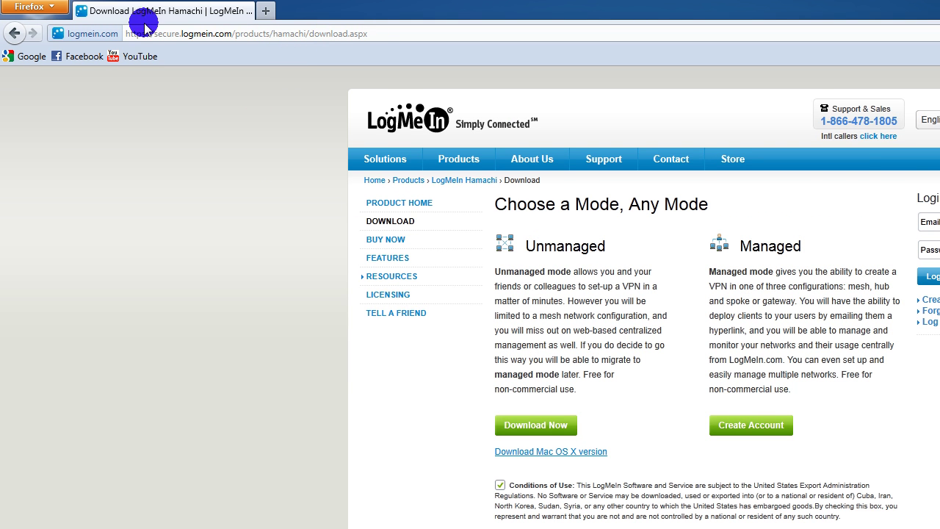
click(200, 36)
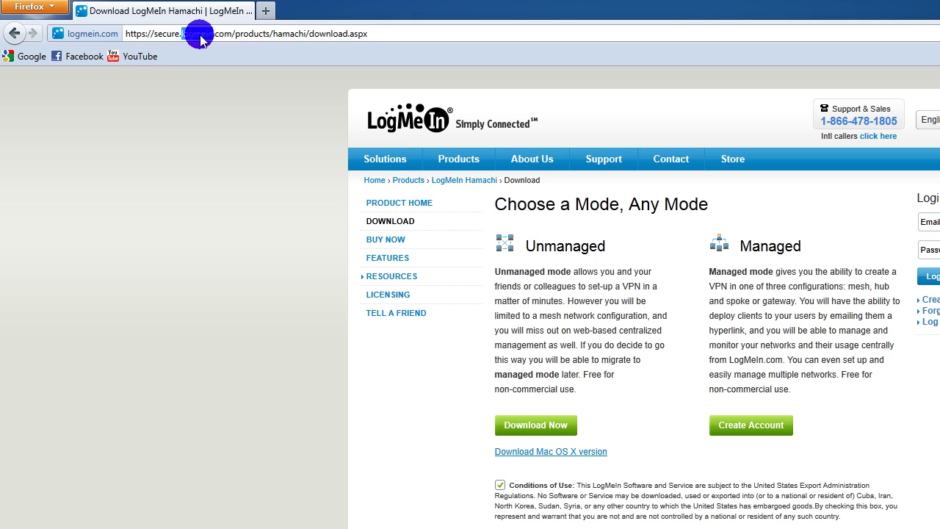
double_click(200, 36)
text(minec)
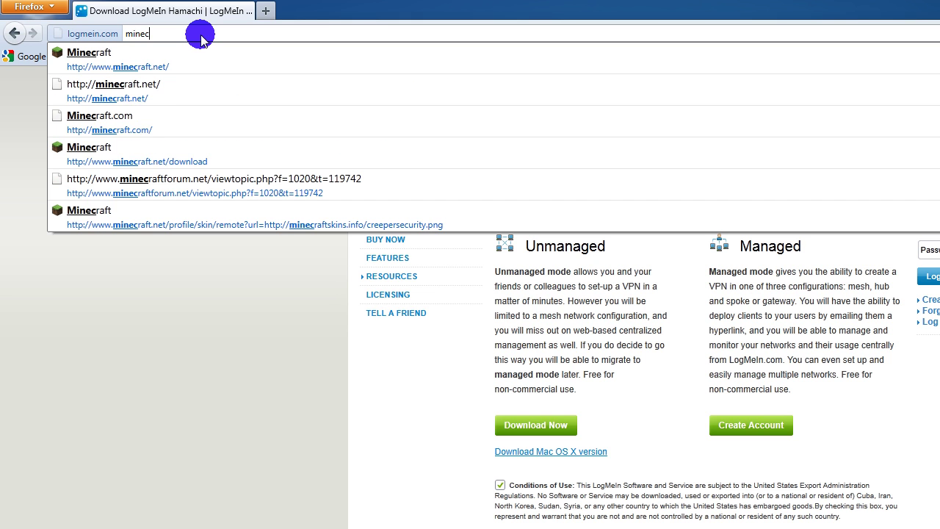
text(raft.net)
key(Return)
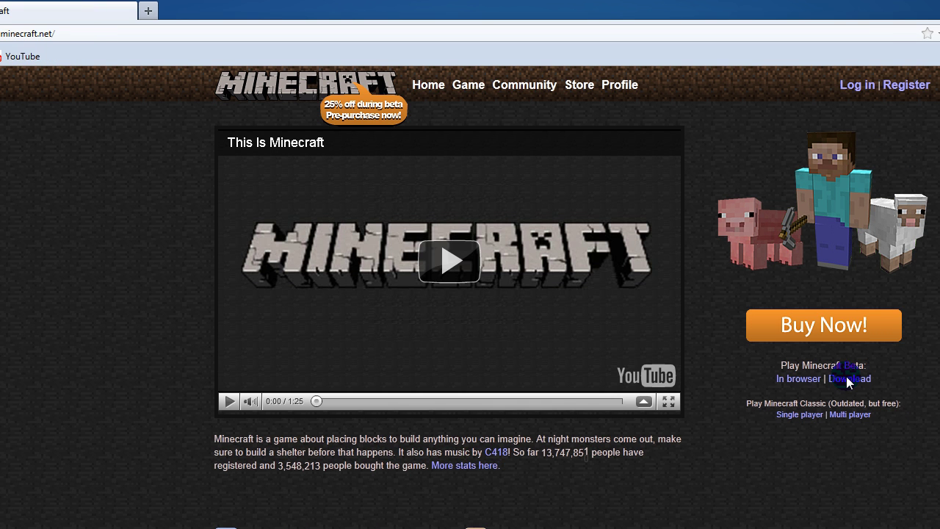
click(850, 380)
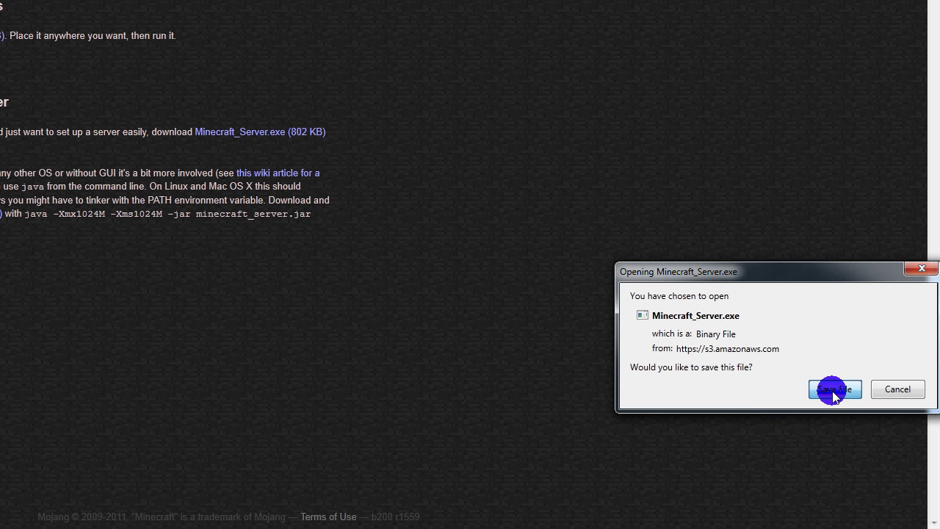
click(834, 391)
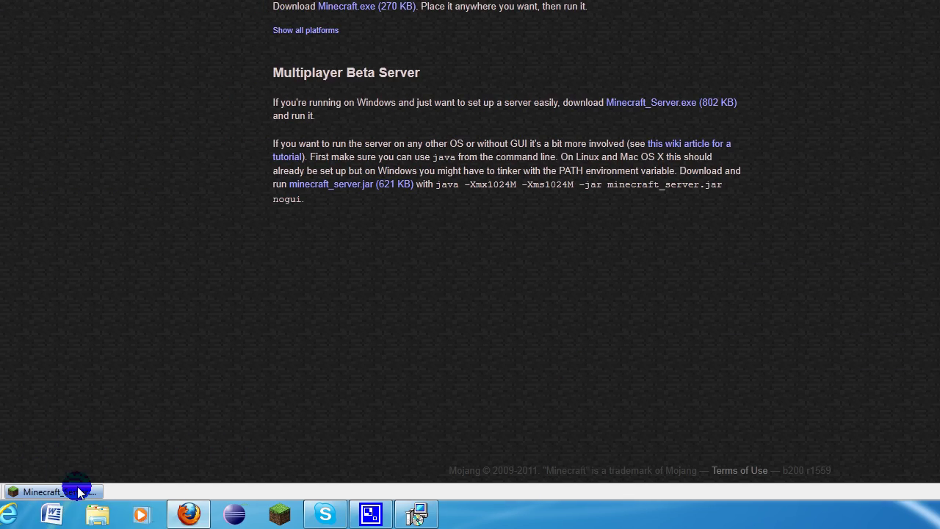
Restore the Hamachi setup and finish it with Launch Hamachi ticked
click(141, 496)
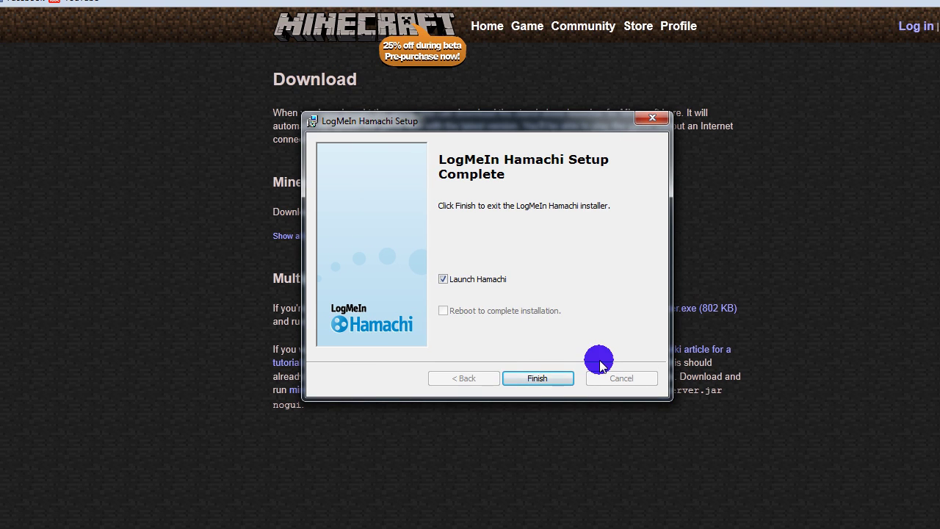
click(552, 377)
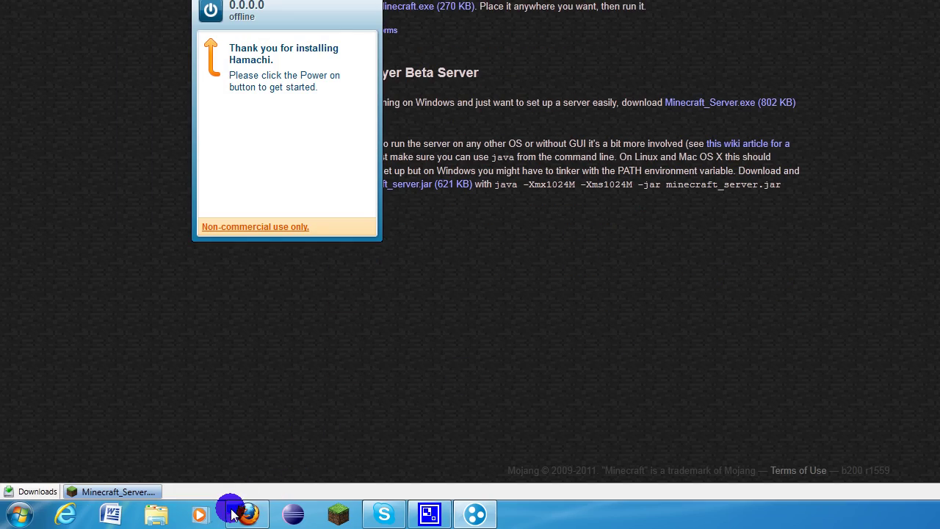
Close Hamachi and show the downloaded Minecraft_Server file in its Downloads folder
click(370, 11)
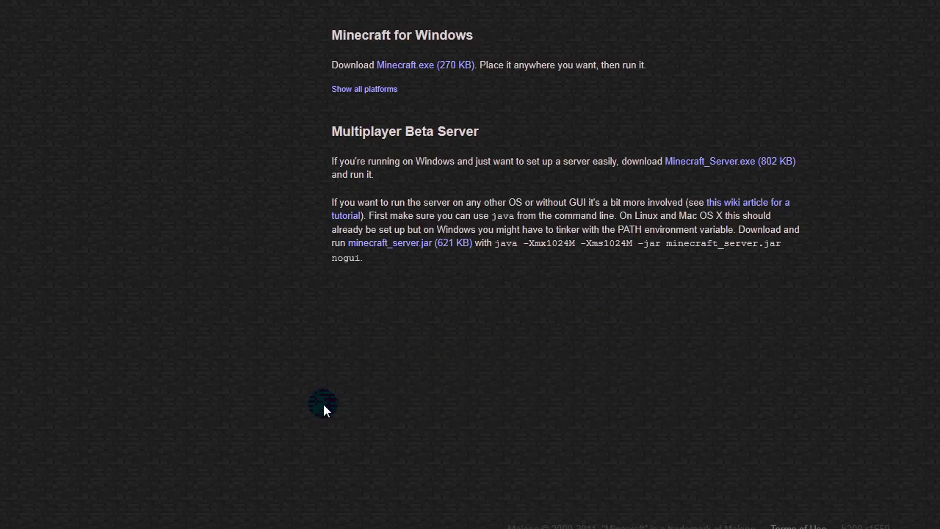
right_click(122, 496)
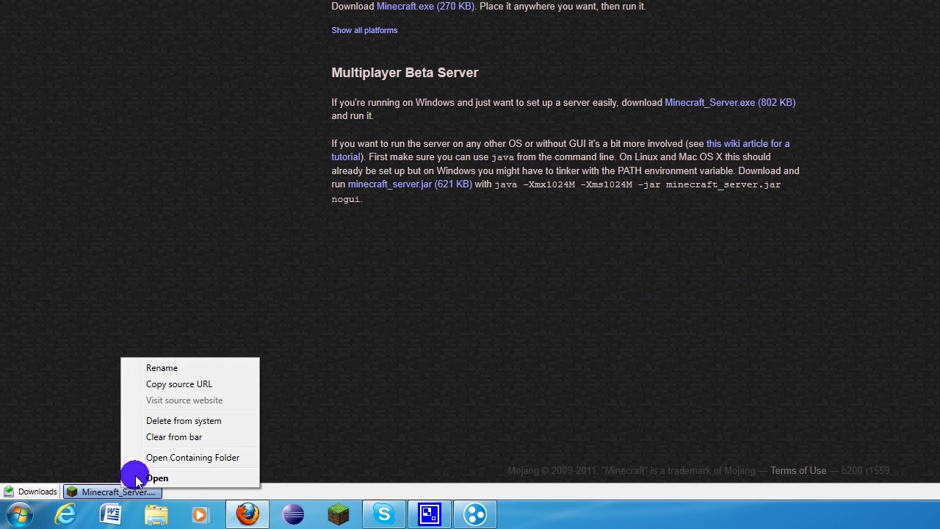
click(184, 454)
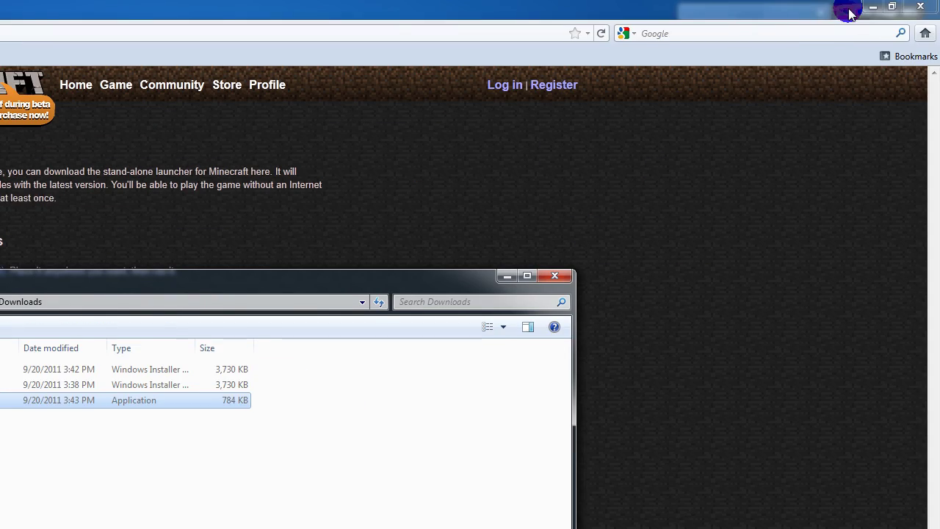
click(864, 11)
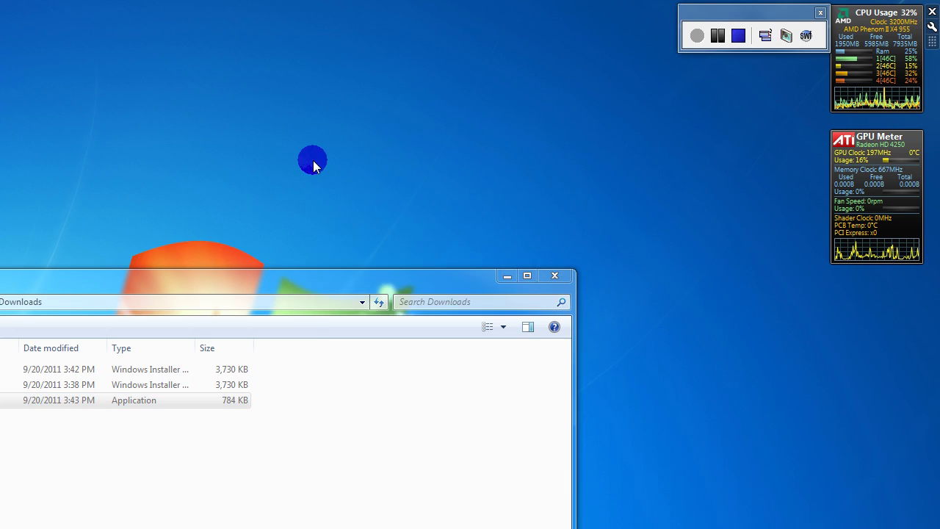
Create a new desktop folder named Minecraft Server
right_click(313, 160)
mouse_move(426, 299)
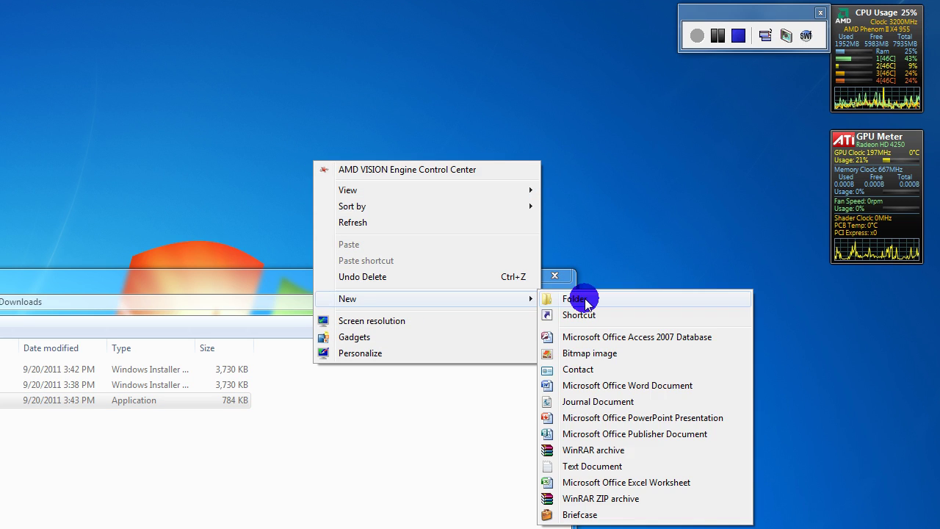
click(570, 242)
text(Min)
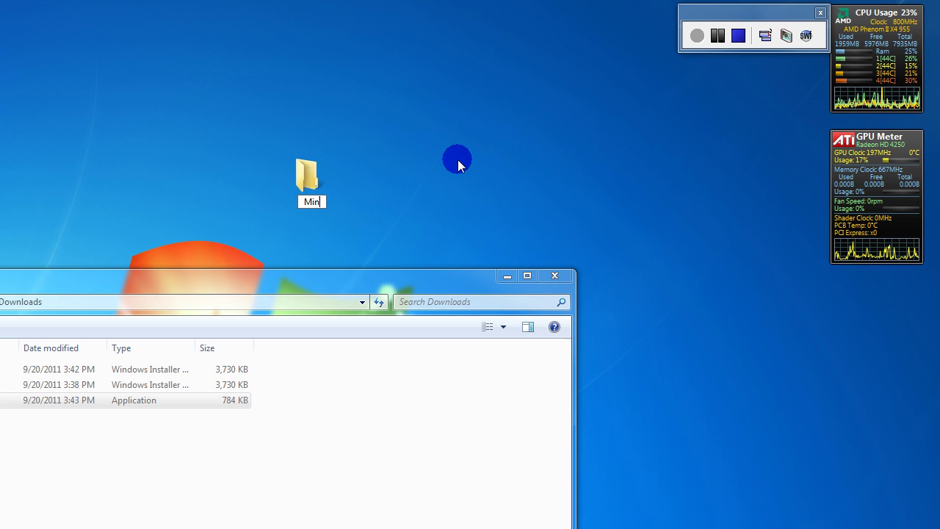
text(ecraft)
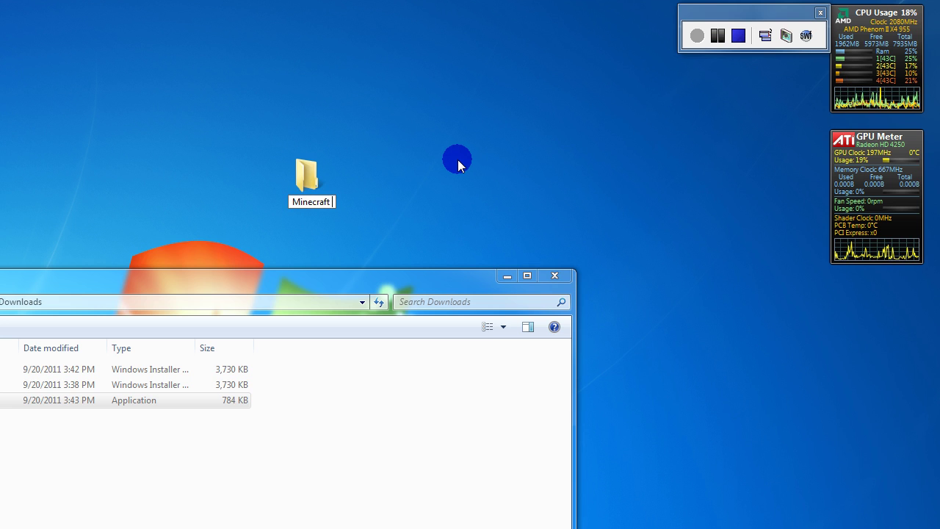
text( Se)
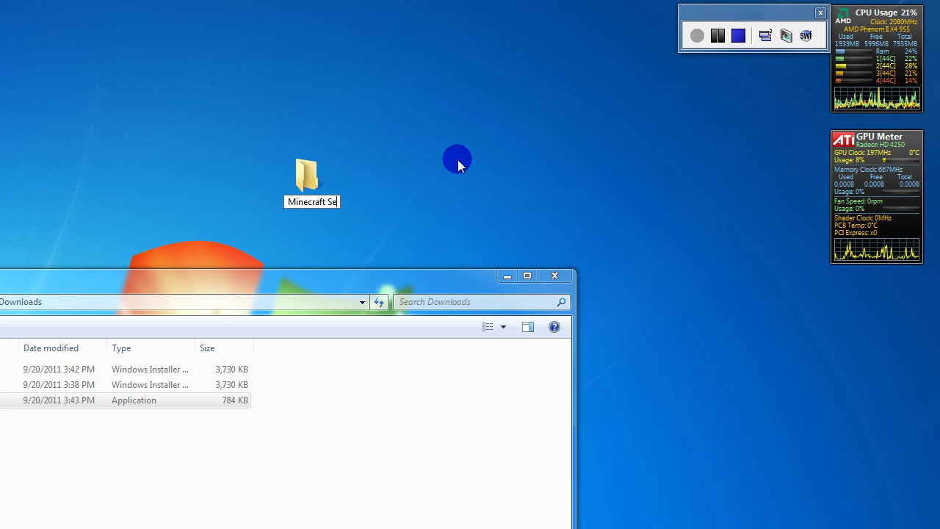
text(rve)
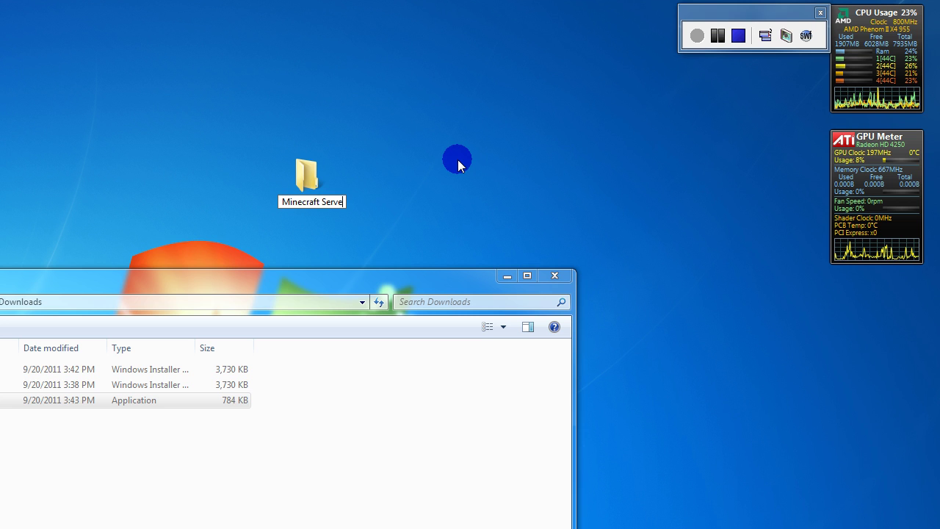
text(r)
key(Return)
Move Minecraft_Server.exe into the Minecraft Server folder and close Downloads
drag(242, 282, 315, 260)
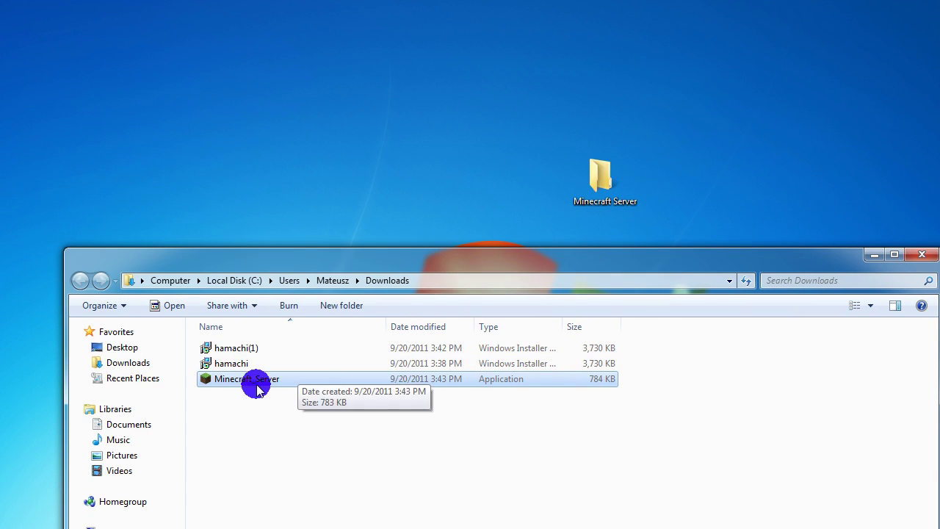
drag(252, 379, 613, 188)
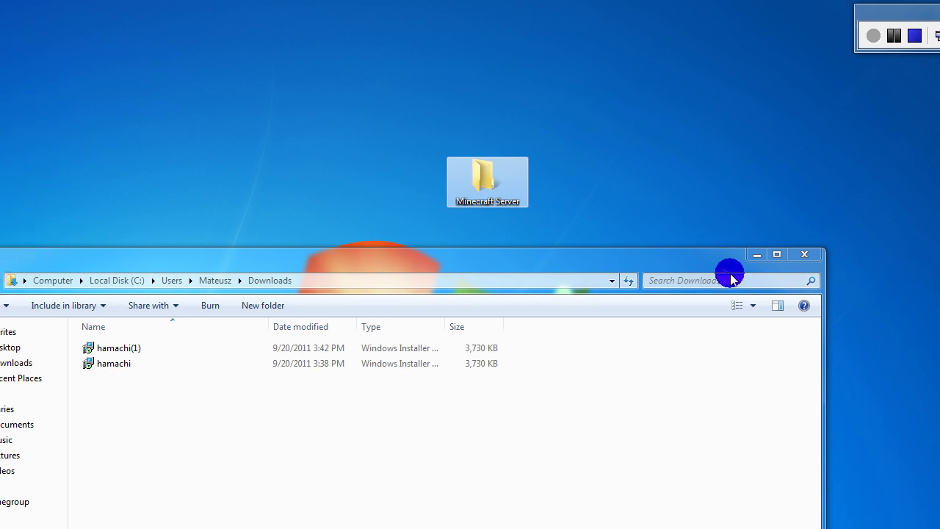
click(742, 255)
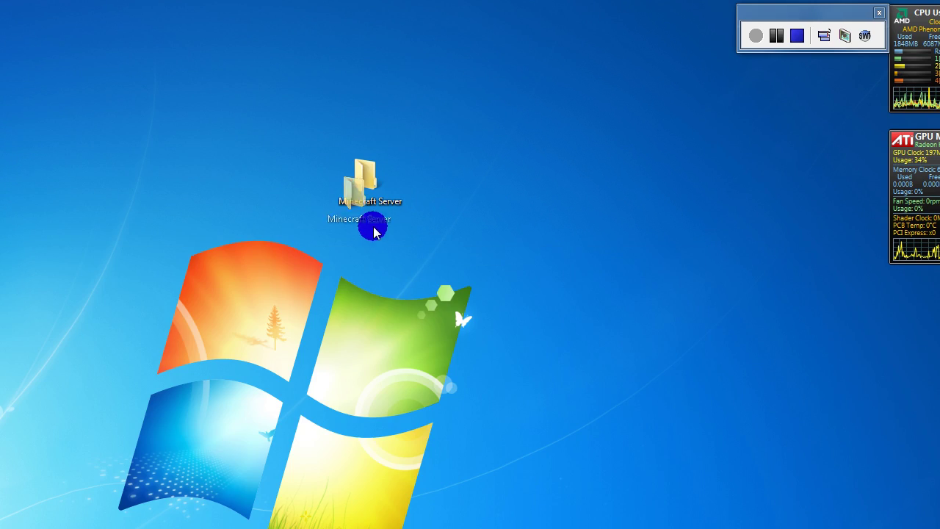
drag(367, 184, 445, 250)
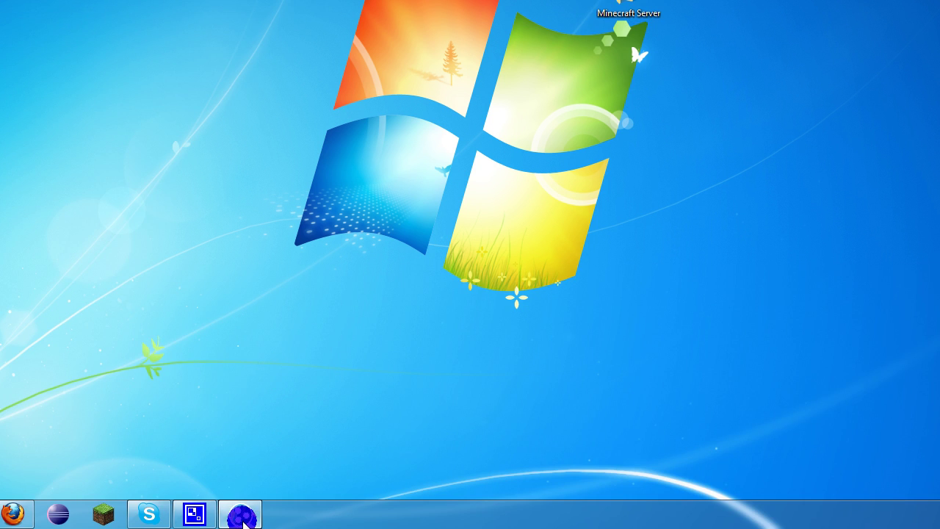
Power on Hamachi and register this client under a short custom name
click(241, 510)
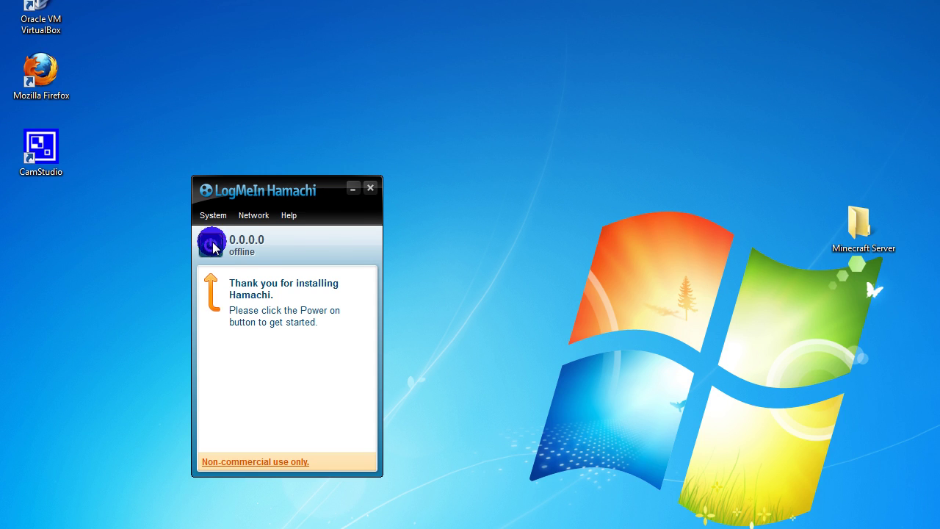
click(207, 241)
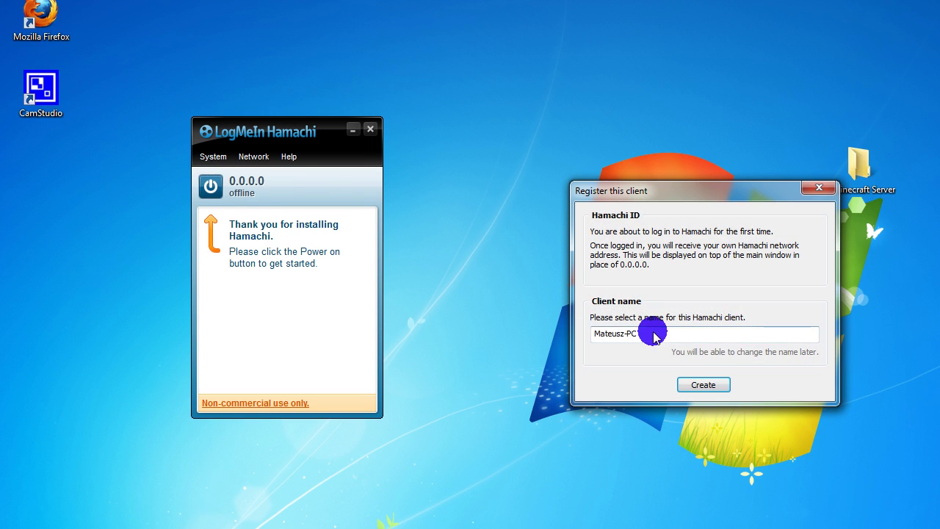
drag(653, 335, 532, 332)
text(MAT)
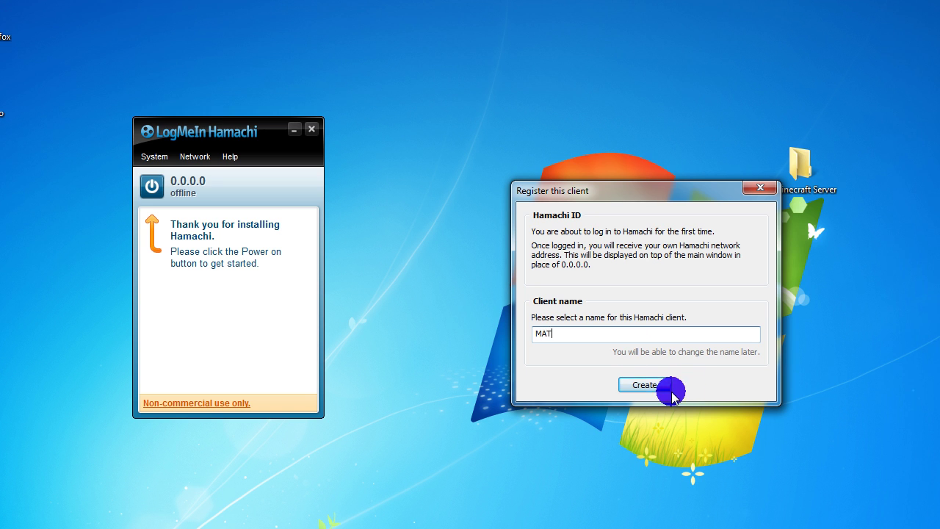
click(703, 384)
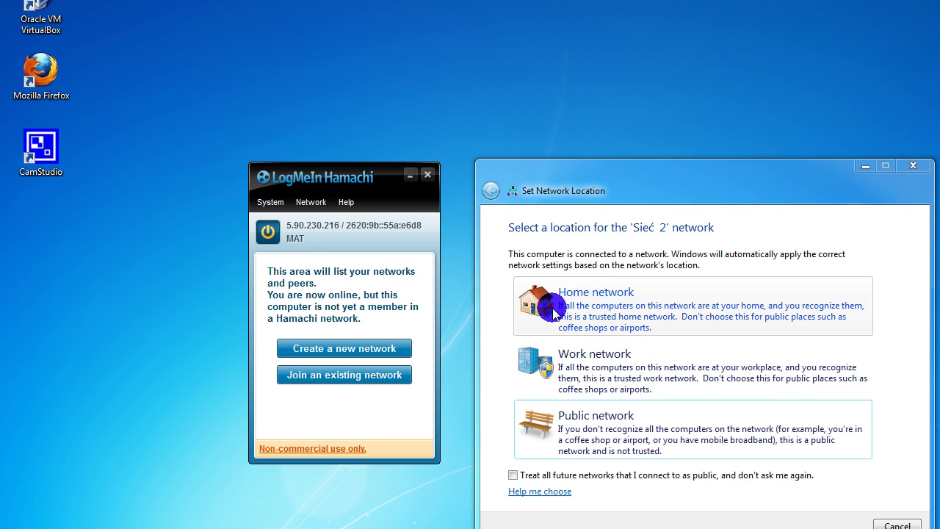
Choose Home network, untick all four homegroup sharing items, and cancel the homegroup
click(555, 312)
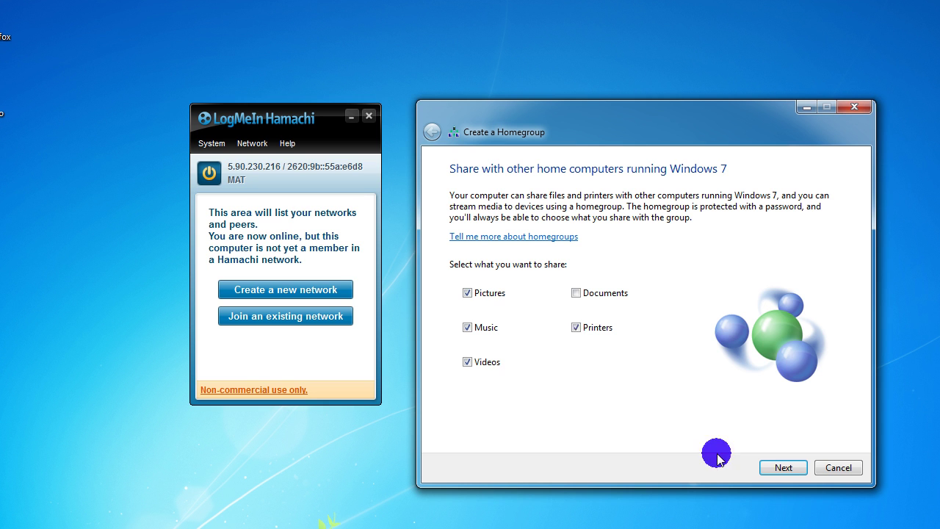
click(576, 327)
click(467, 292)
click(467, 327)
click(469, 362)
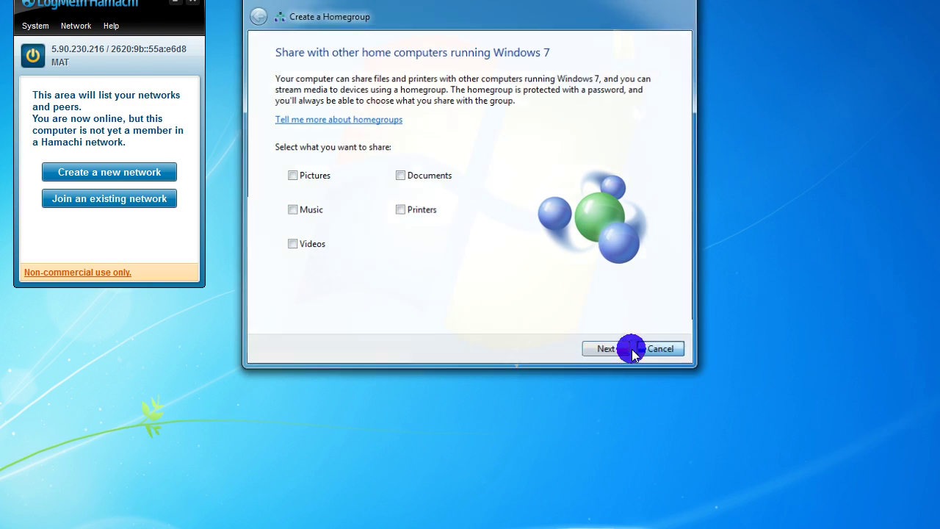
click(636, 350)
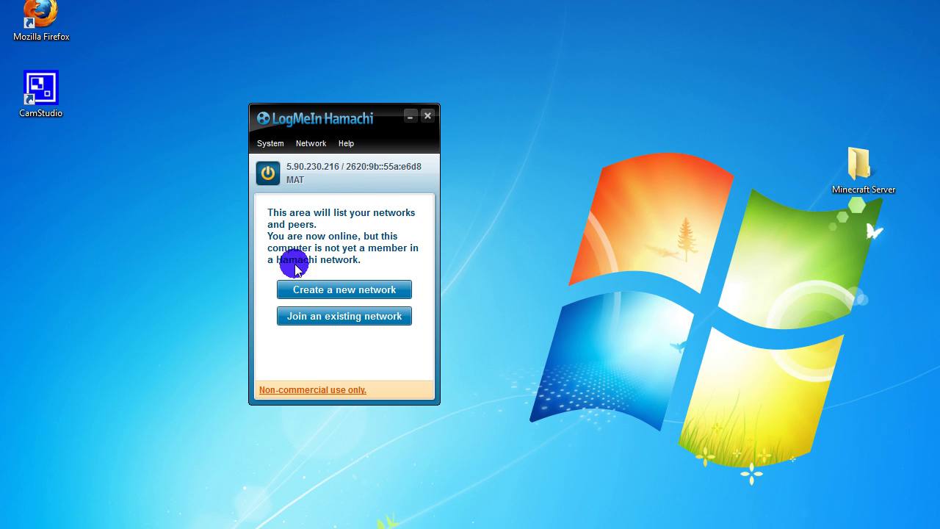
Start a new network and enter network ID MinecraftVidtut and its password
click(320, 295)
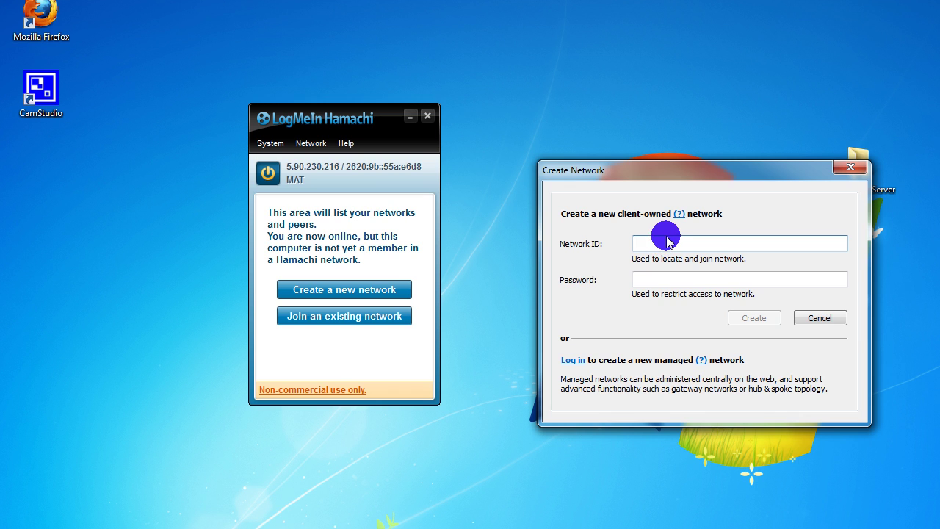
click(649, 249)
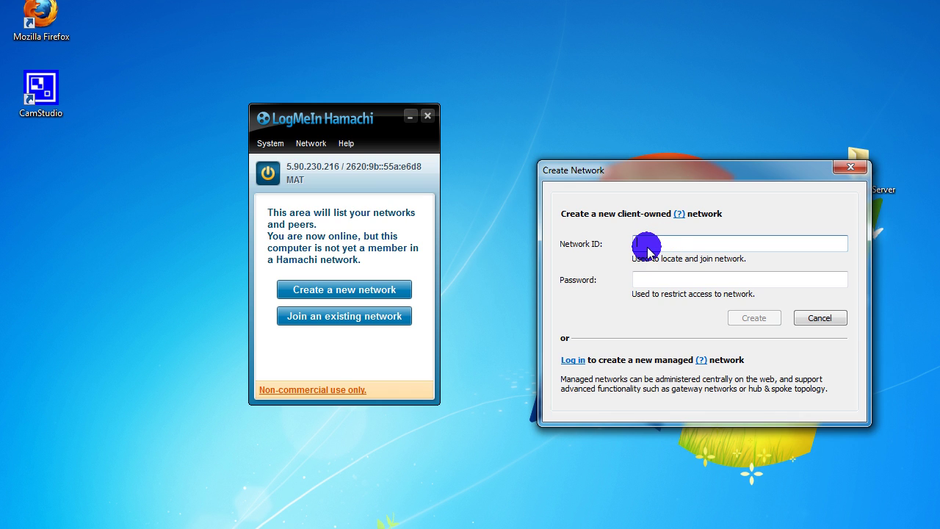
click(650, 280)
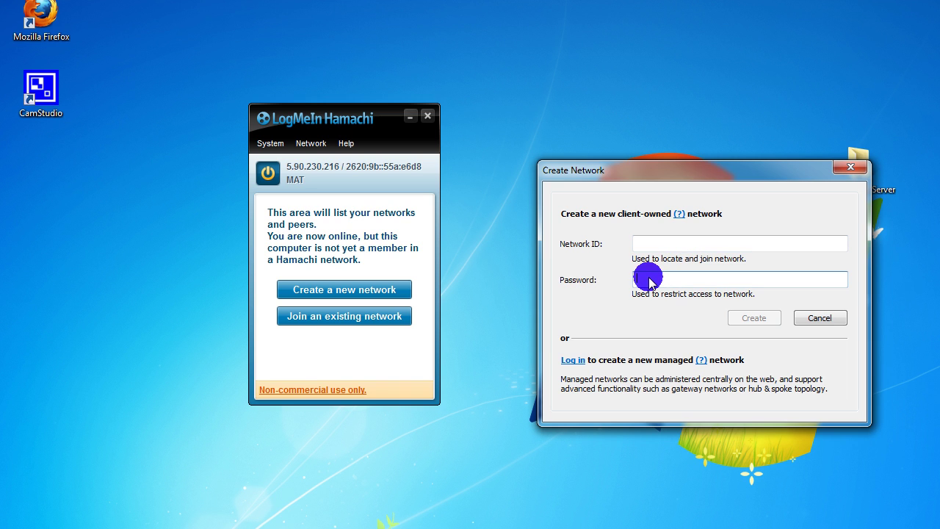
click(645, 248)
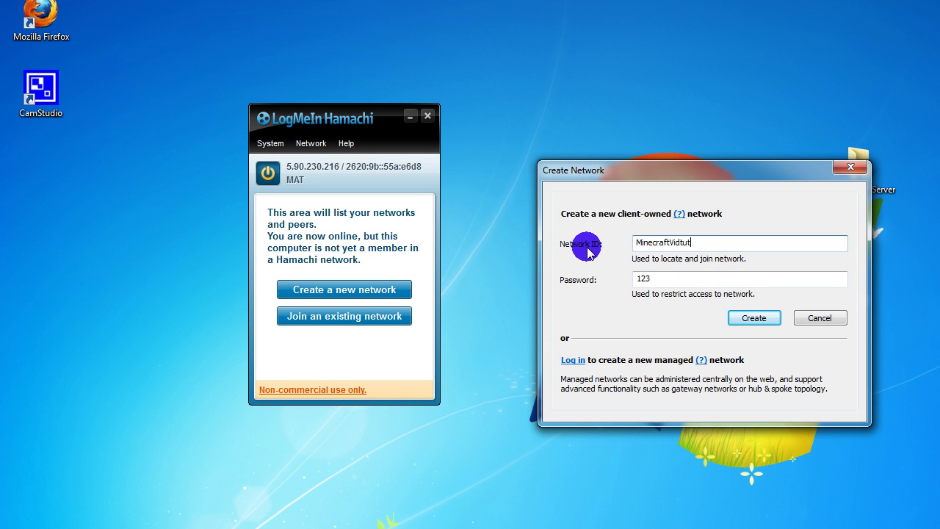
click(640, 278)
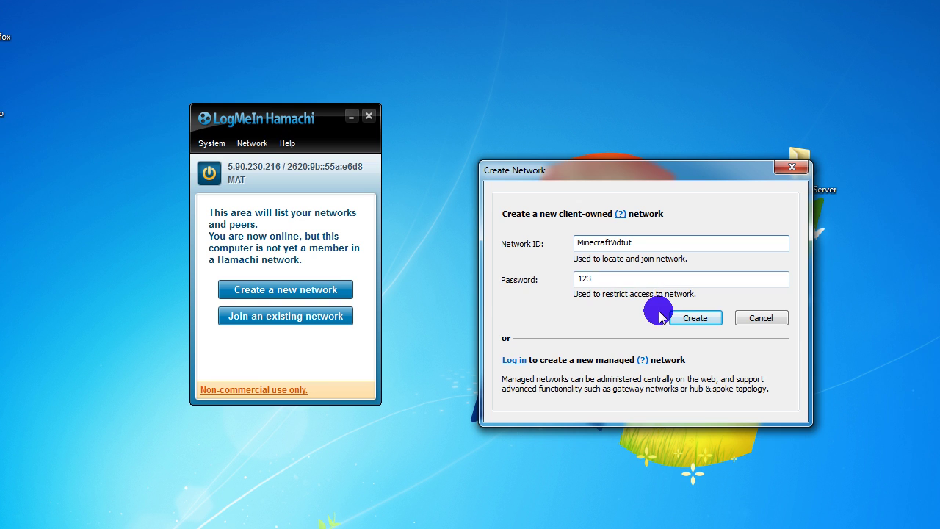
click(693, 318)
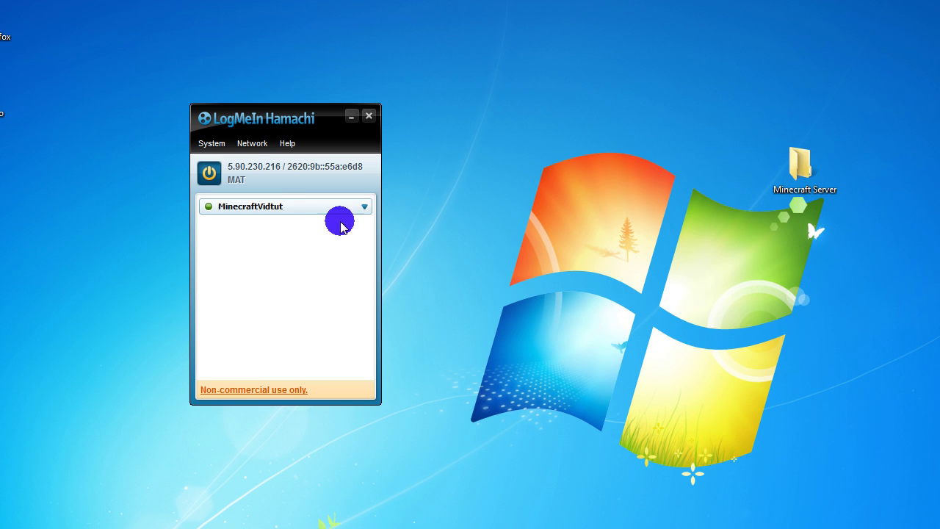
click(365, 212)
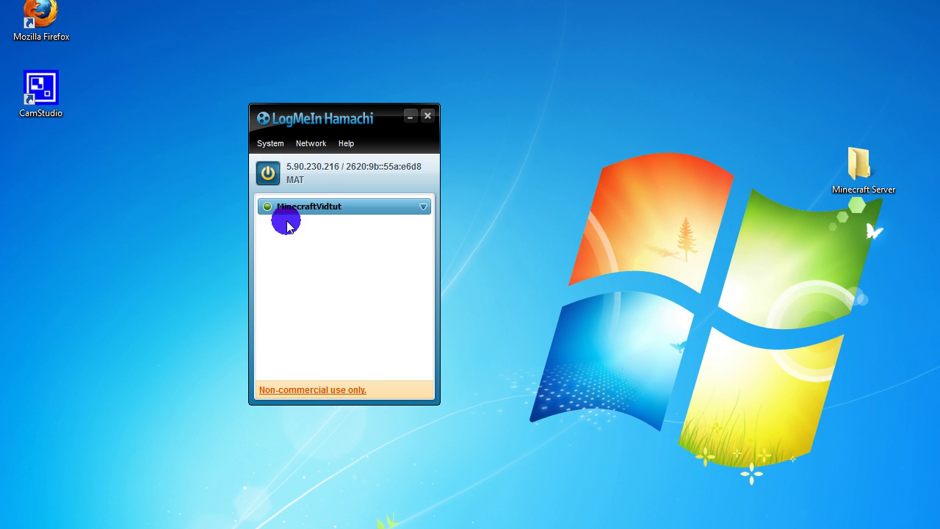
mouse_move(325, 117)
mouse_down()
mouse_move(357, 171)
mouse_move(712, 393)
mouse_move(824, 396)
mouse_up()
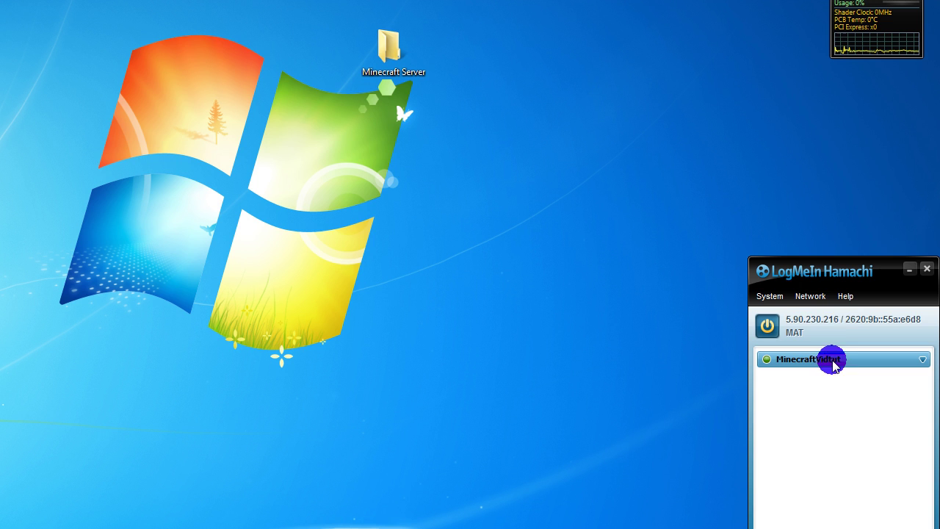
click(795, 301)
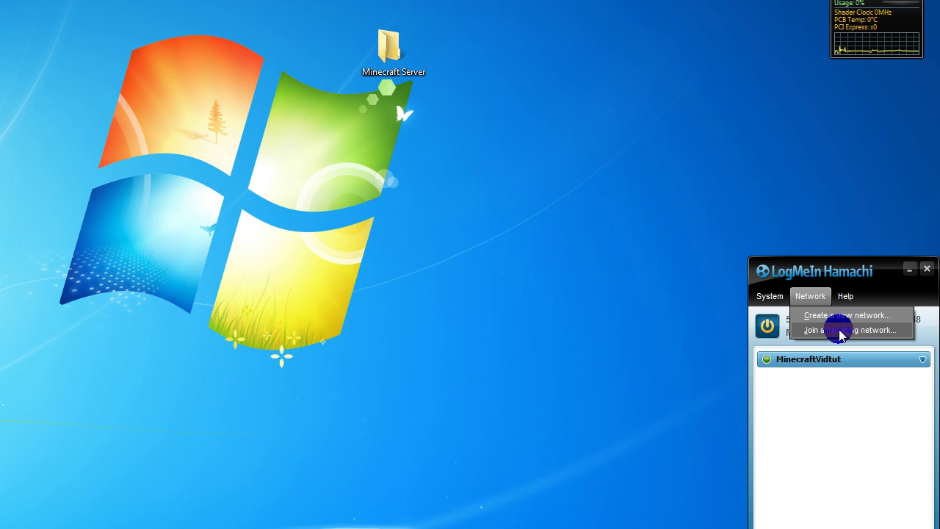
click(836, 330)
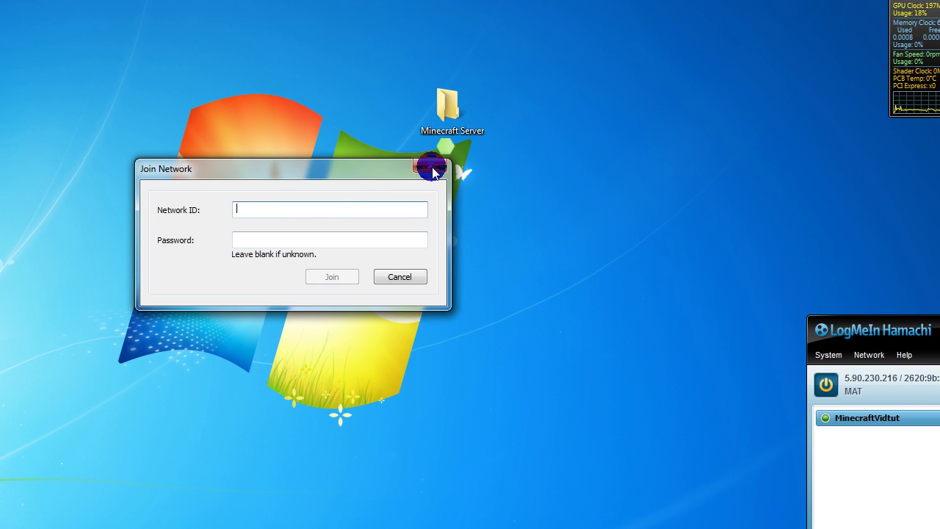
click(430, 106)
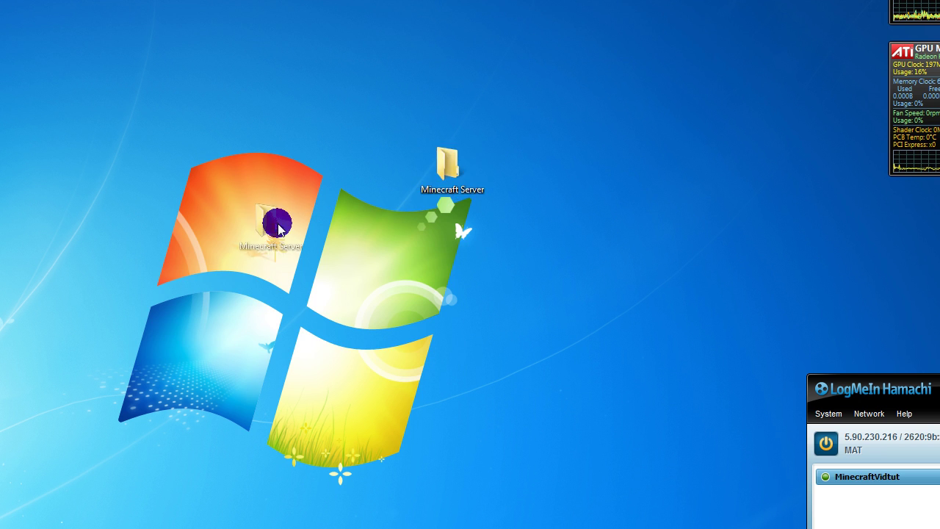
Launch Minecraft_Server.exe from the Minecraft Server folder, let it generate files, then close it
drag(449, 109, 272, 241)
double_click(272, 241)
double_click(259, 260)
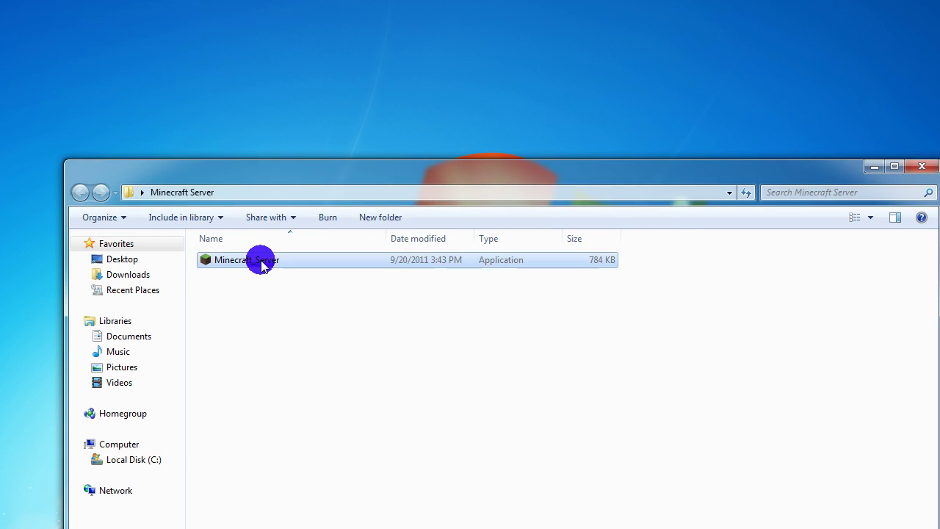
click(567, 314)
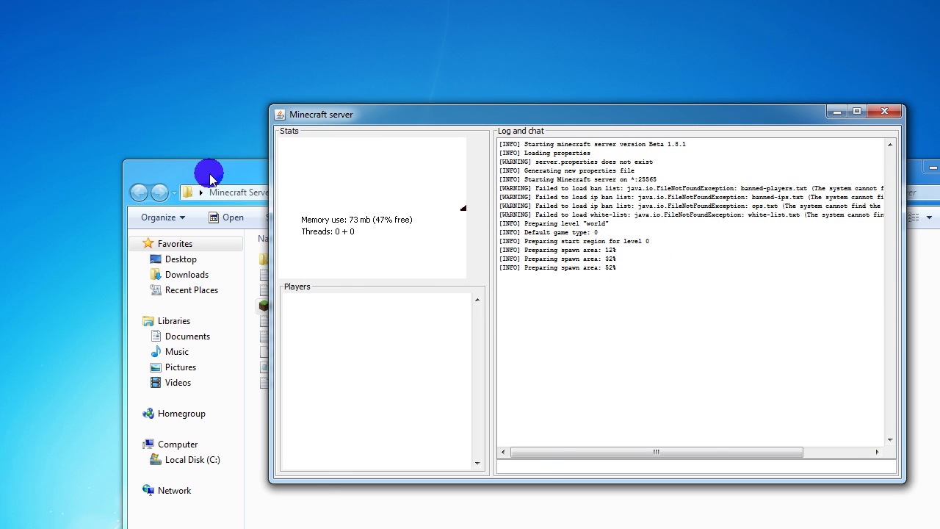
click(165, 174)
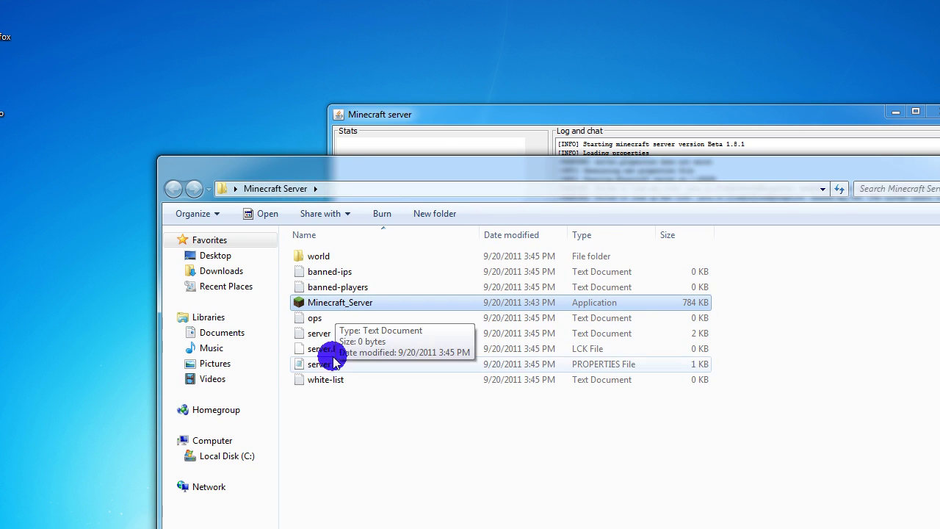
mouse_move(430, 168)
mouse_down()
mouse_move(478, 331)
mouse_move(531, 384)
mouse_up()
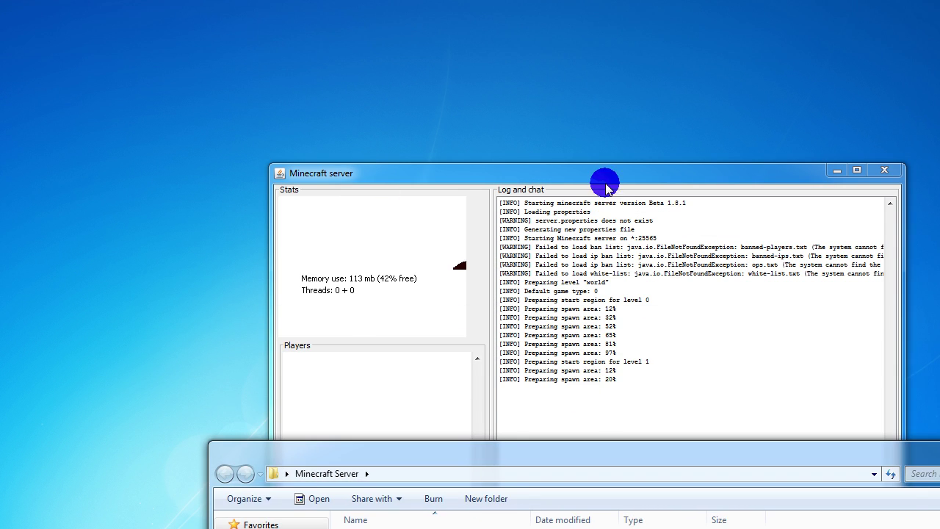
drag(603, 183, 579, 152)
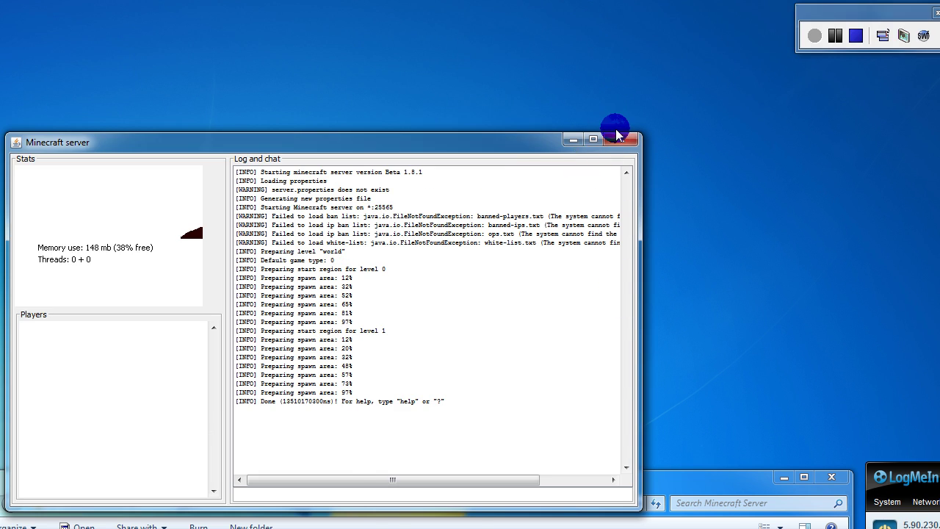
click(621, 21)
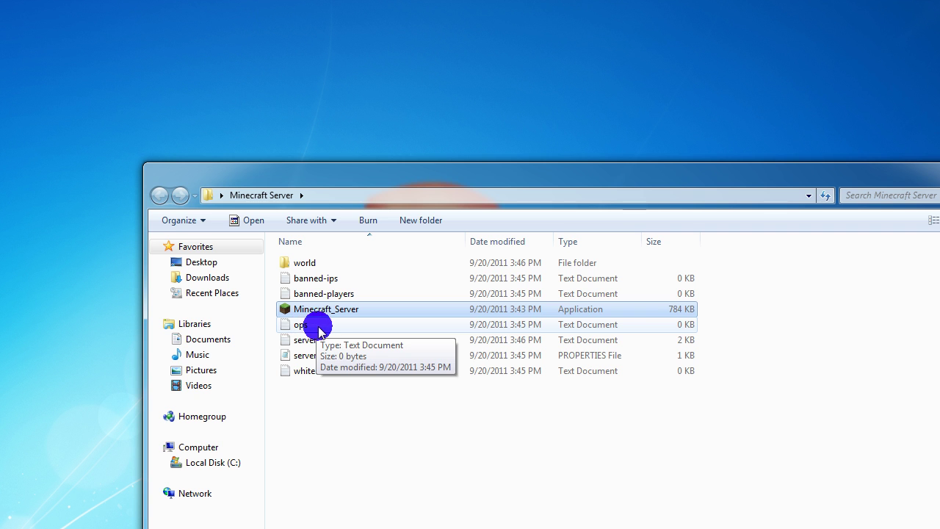
Open ops.txt, add your player name, save it and close Notepad
double_click(316, 325)
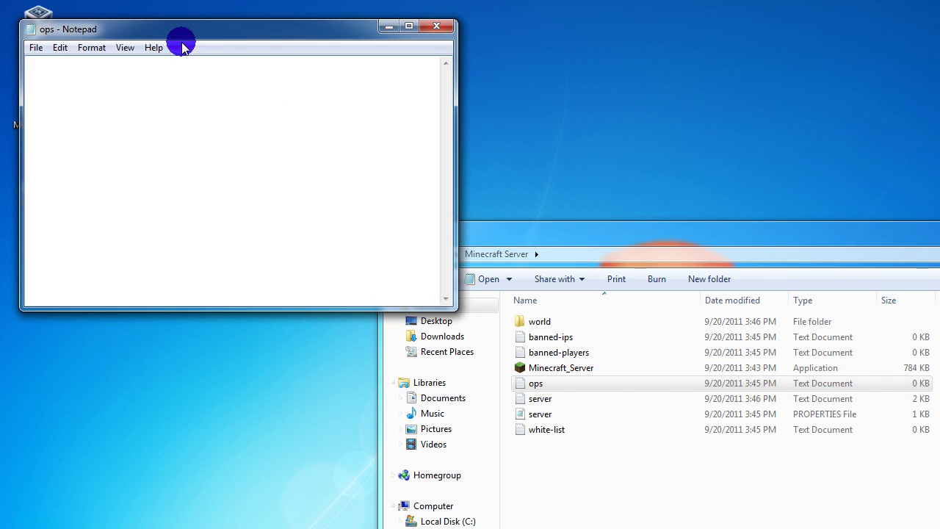
mouse_move(187, 31)
mouse_down()
mouse_move(534, 241)
mouse_move(520, 232)
mouse_up()
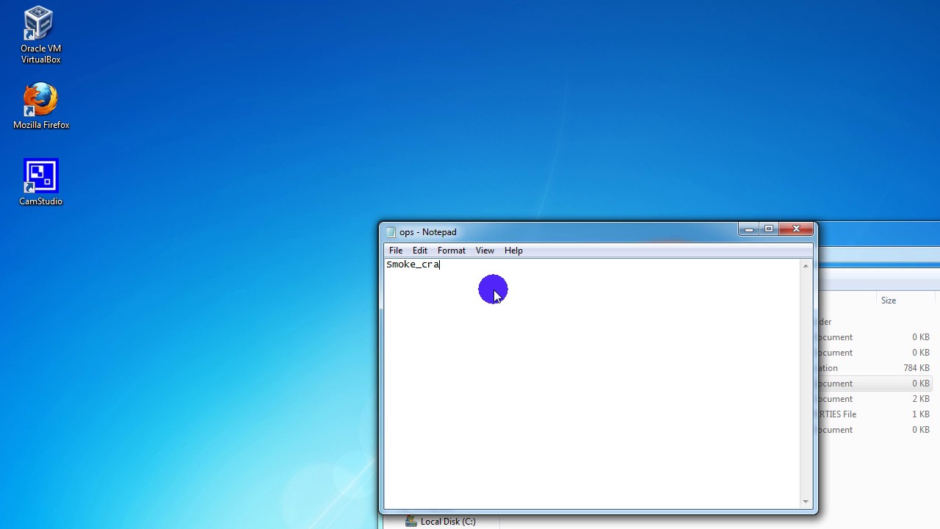
click(397, 250)
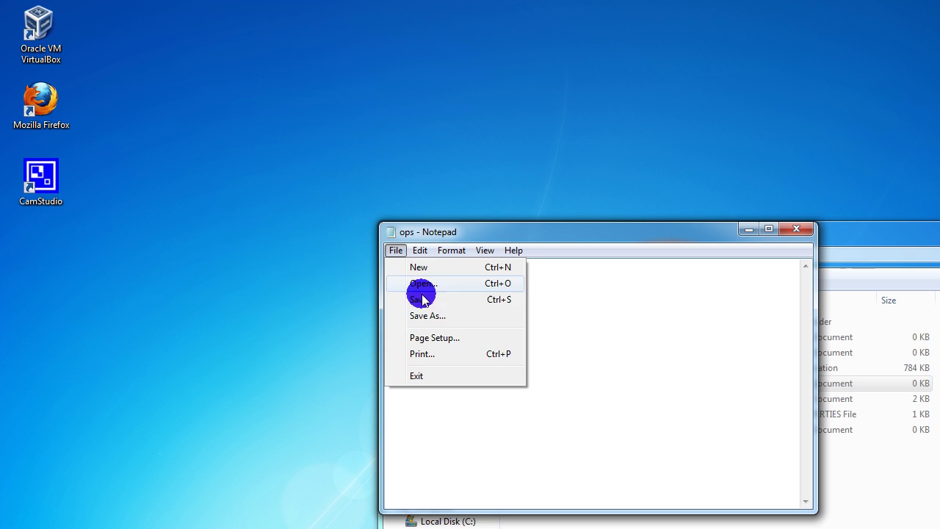
click(434, 300)
click(796, 229)
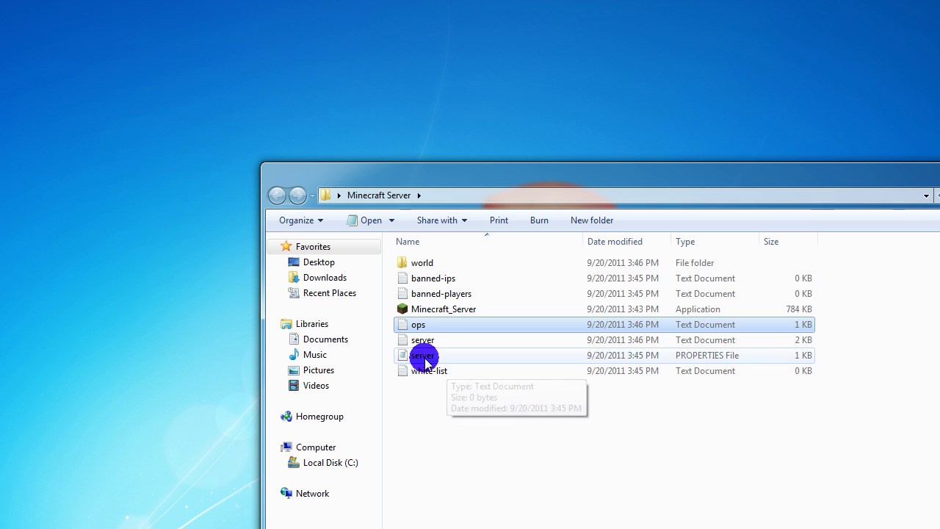
Open server.properties in Notepad for editing via the right-click Edit command
double_click(422, 355)
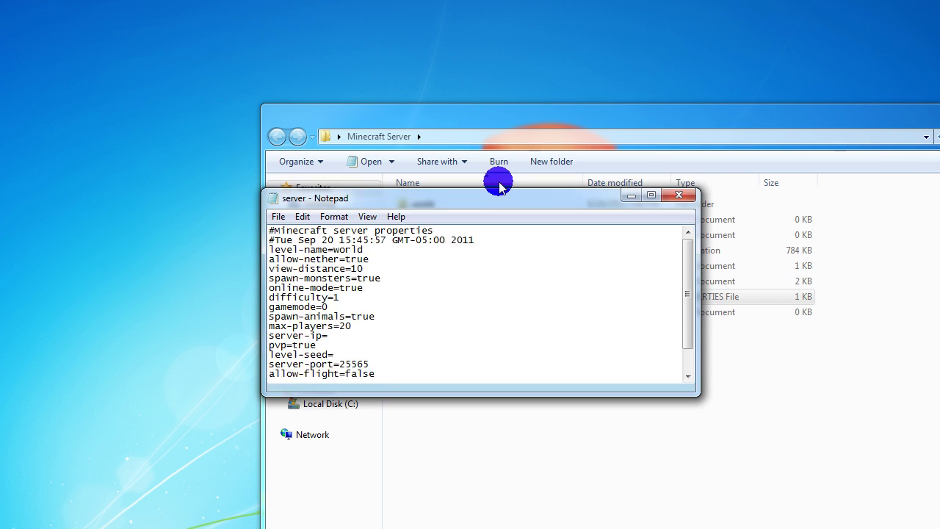
drag(432, 182, 625, 201)
click(629, 200)
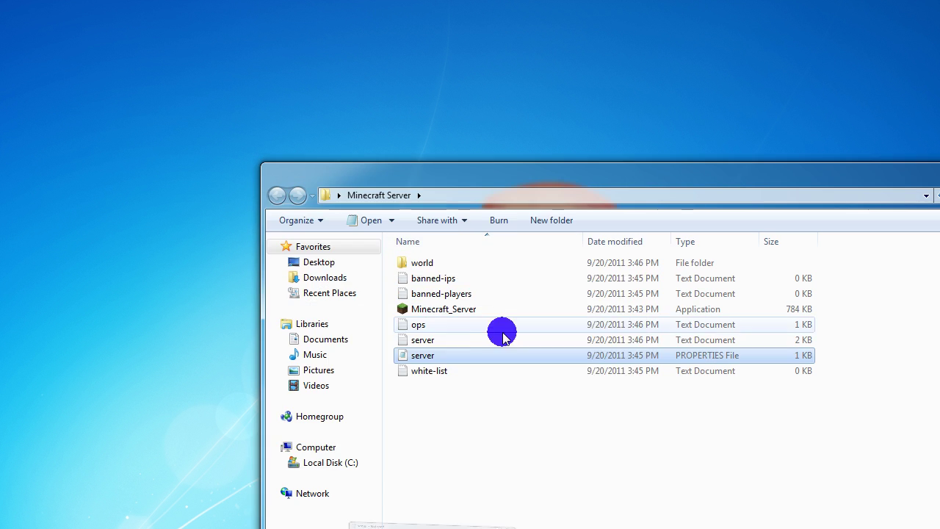
click(409, 358)
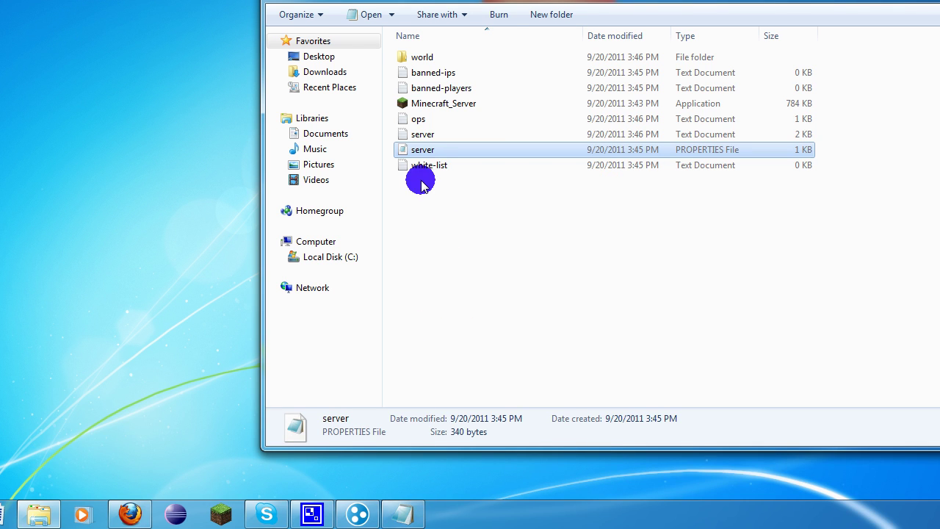
right_click(423, 150)
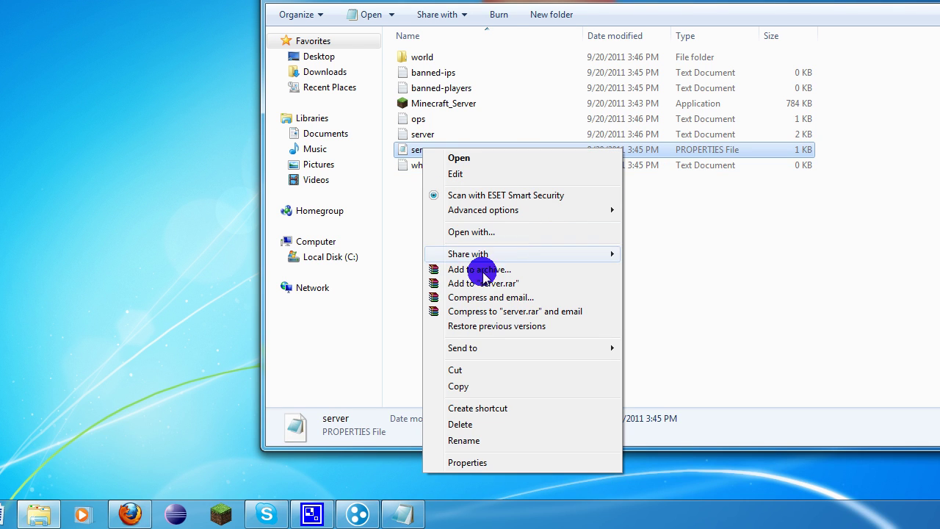
click(389, 342)
click(401, 515)
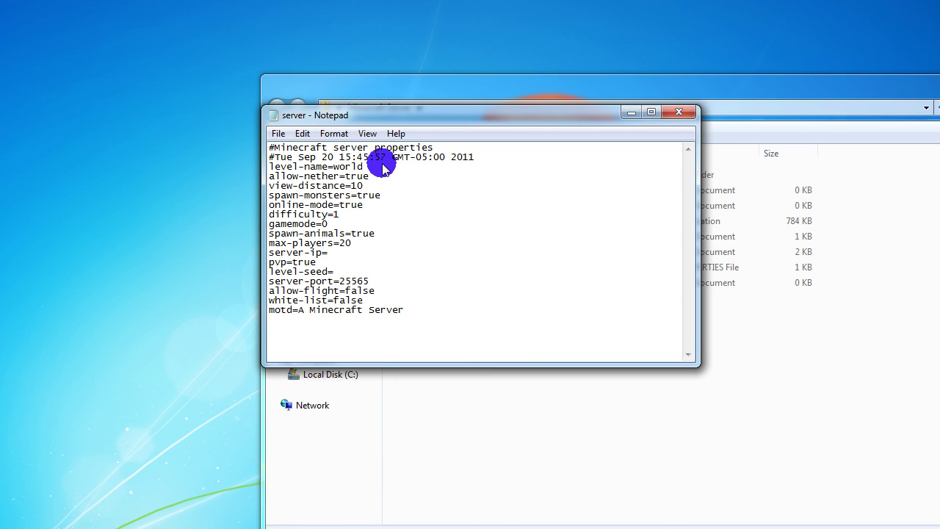
Review the level-name=world, allow-nether, view-distance and spawn-monsters=true settings
mouse_move(383, 168)
mouse_down()
mouse_move(270, 166)
mouse_move(476, 157)
mouse_up()
click(321, 181)
drag(372, 169, 260, 160)
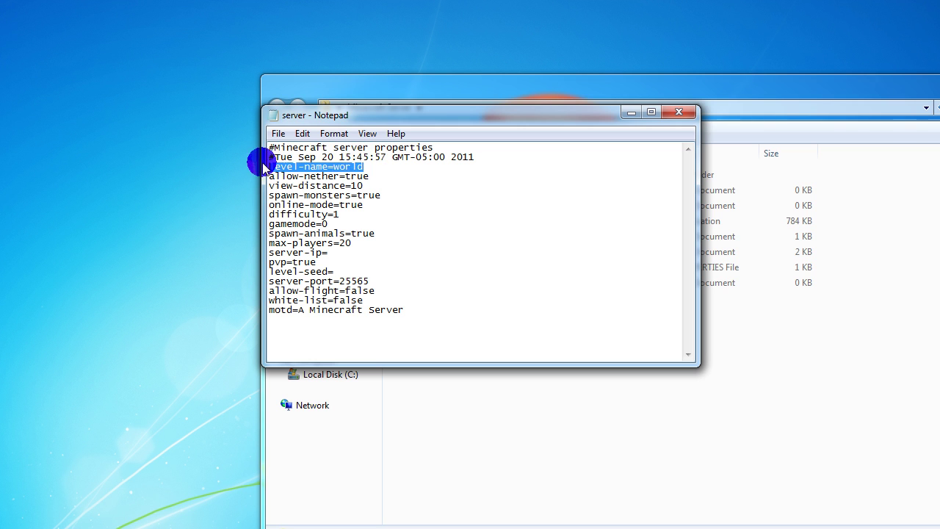
drag(377, 176, 291, 176)
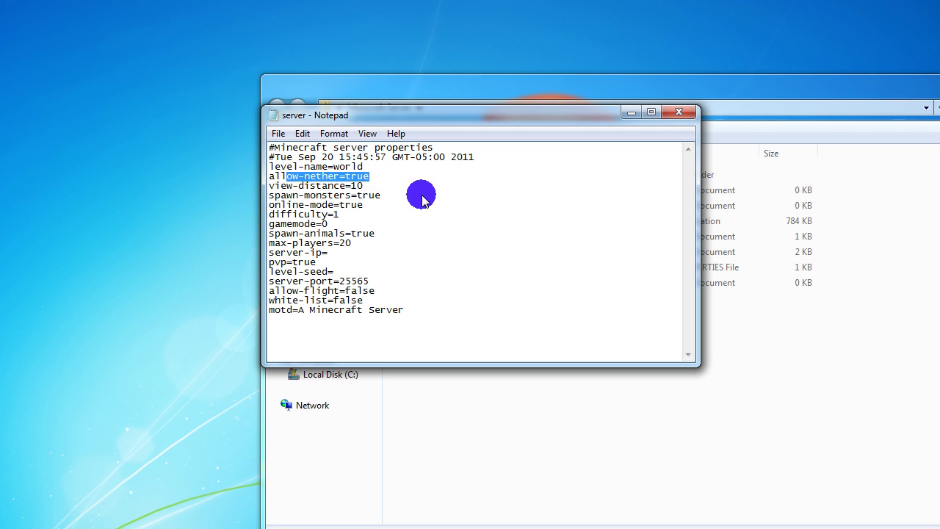
drag(417, 194, 276, 178)
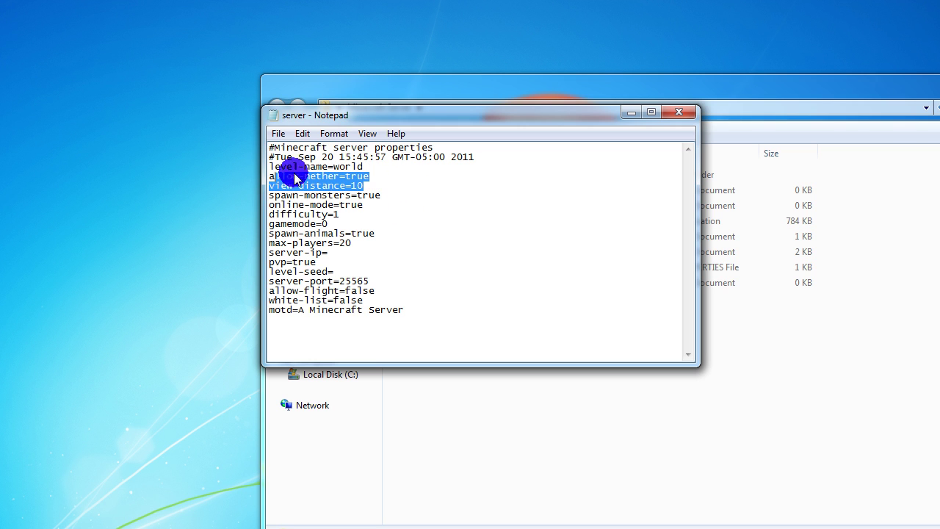
drag(366, 167, 270, 186)
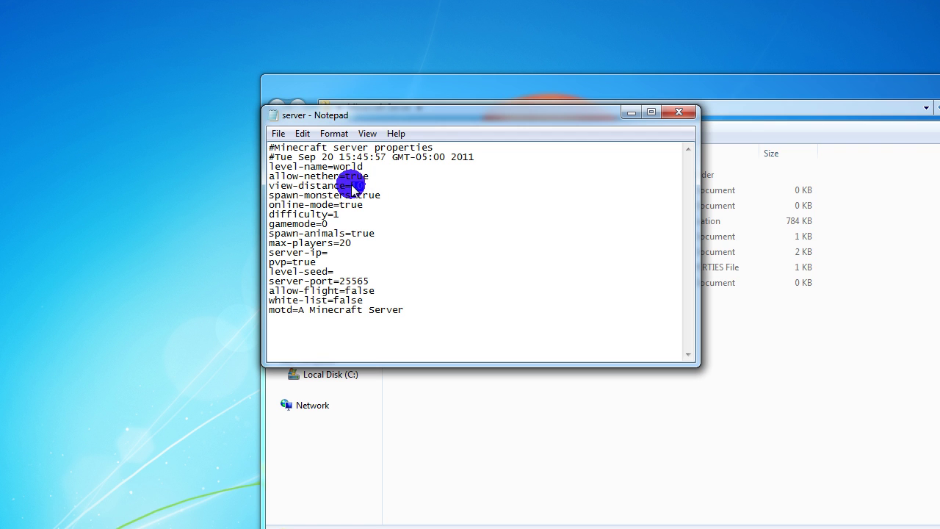
drag(382, 196, 271, 195)
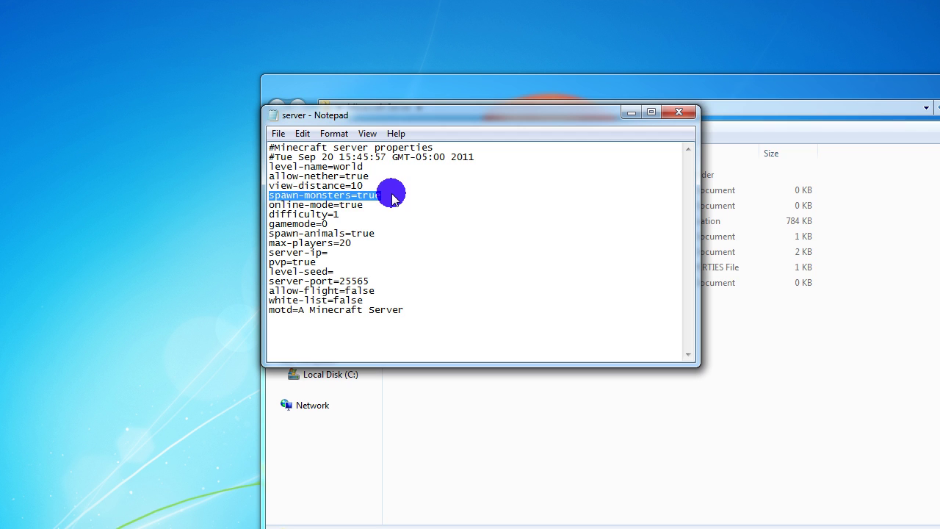
click(353, 208)
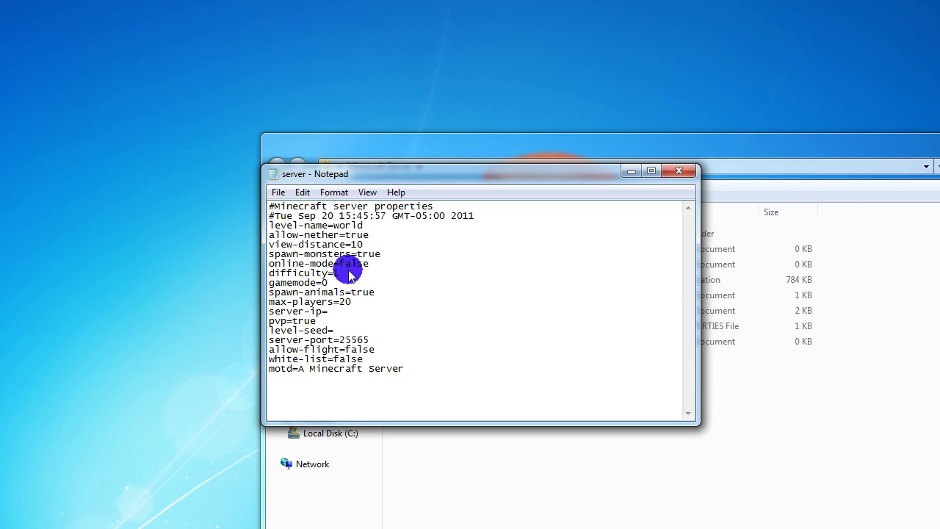
drag(340, 278, 269, 274)
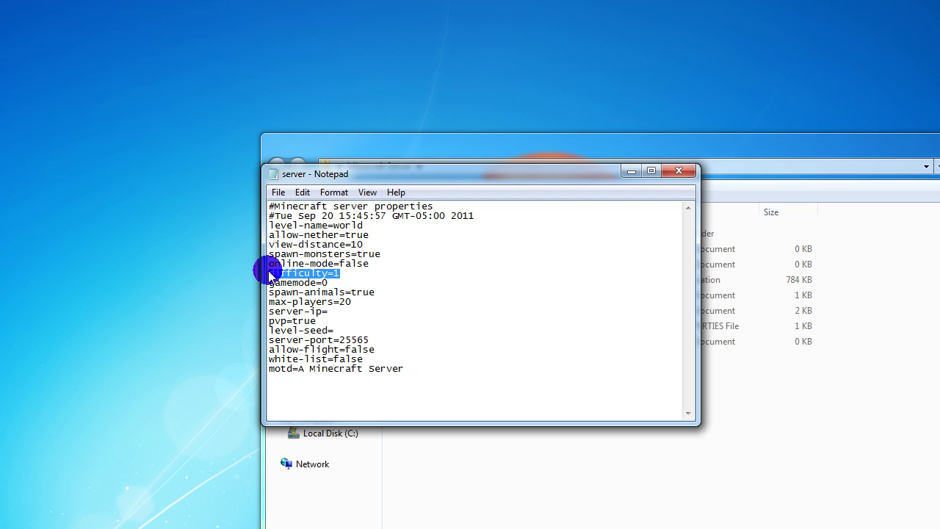
click(340, 286)
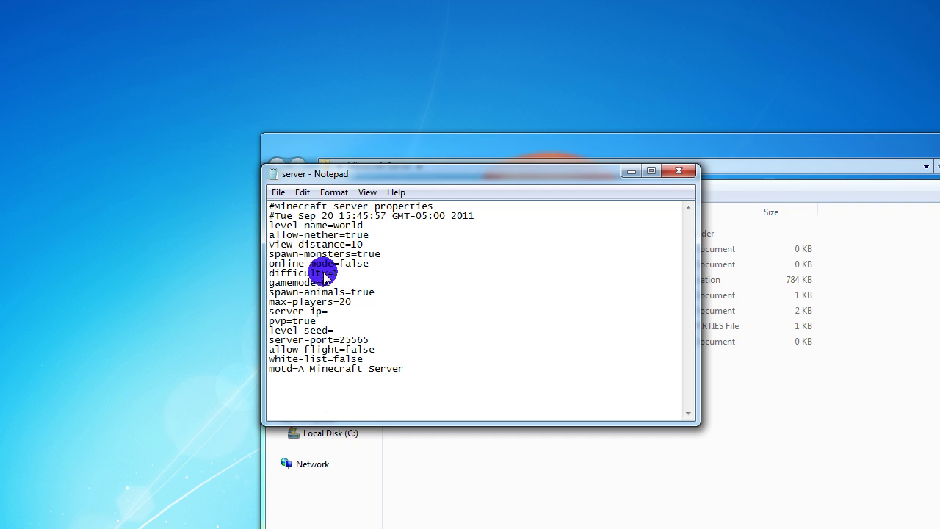
drag(385, 292, 269, 293)
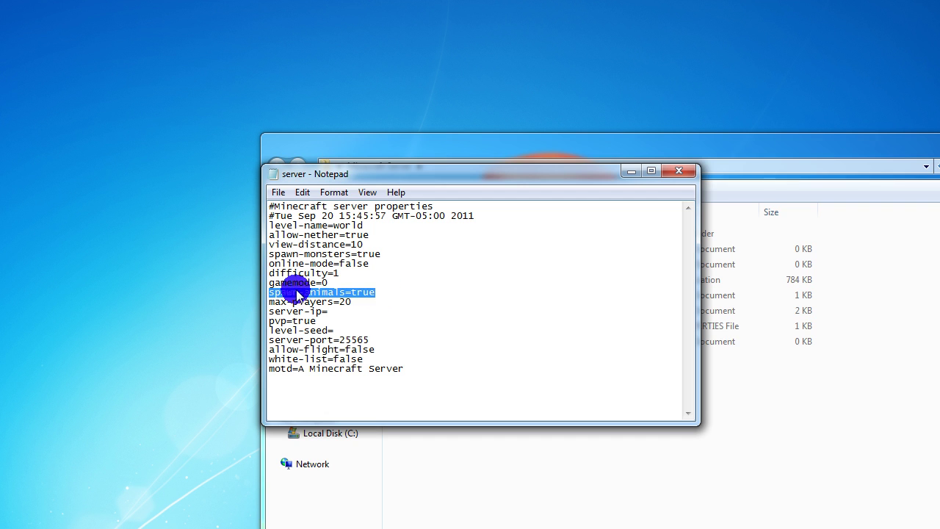
drag(352, 300, 252, 289)
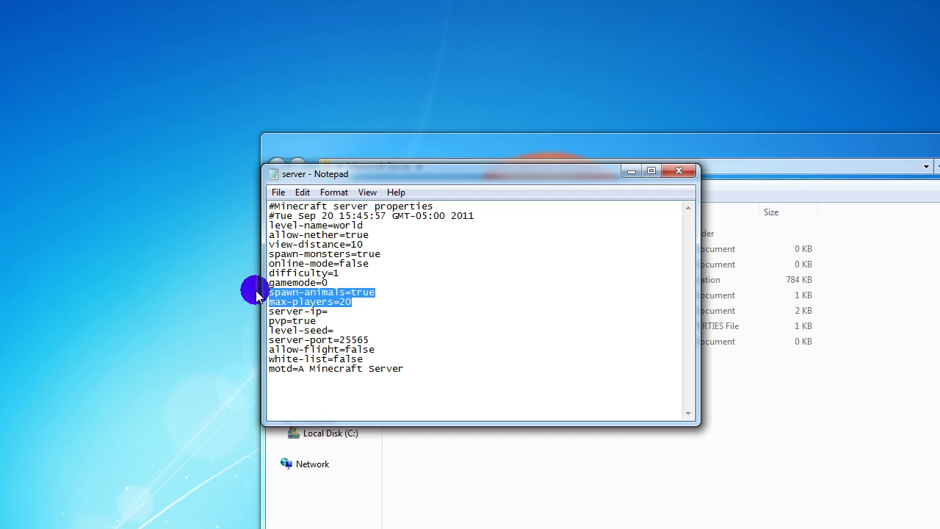
click(347, 305)
drag(340, 301, 382, 304)
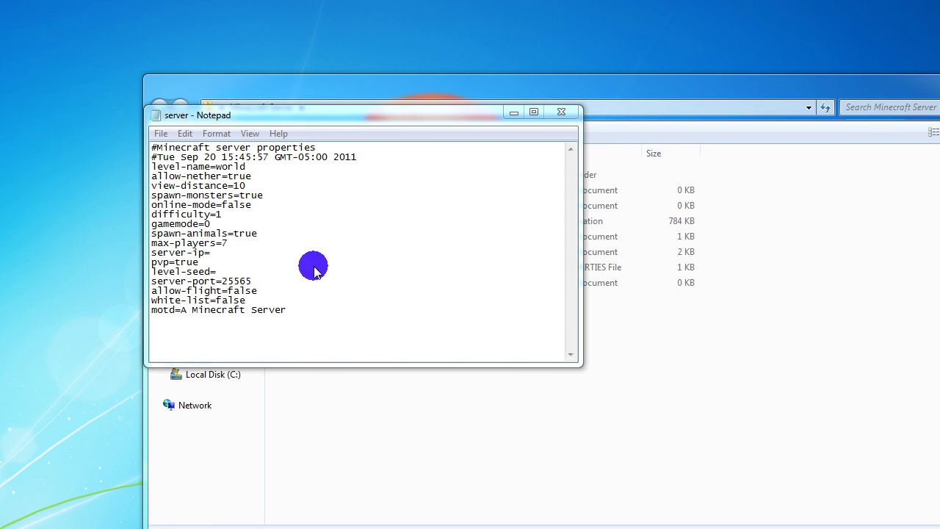
click(254, 255)
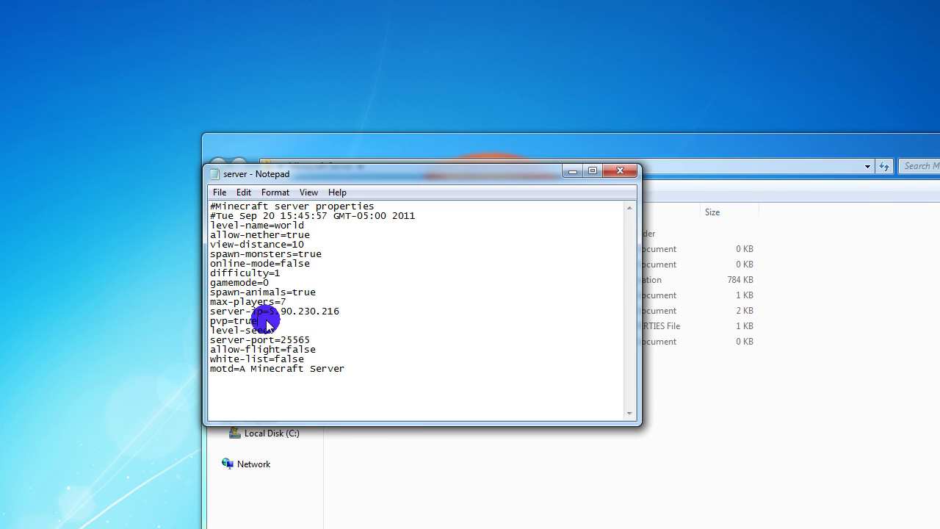
Review the new server-ip line, server-port 25565 and allow-flight=false settings
shift+click(268, 315)
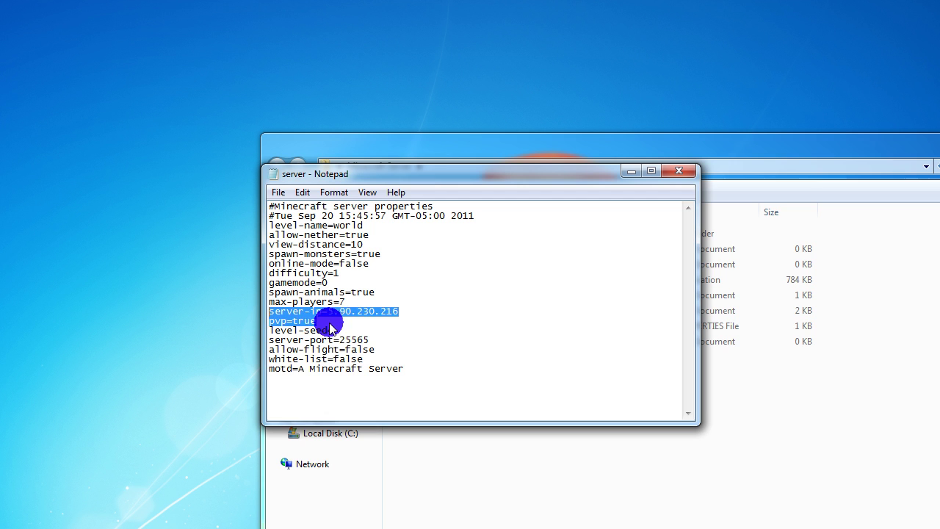
click(316, 335)
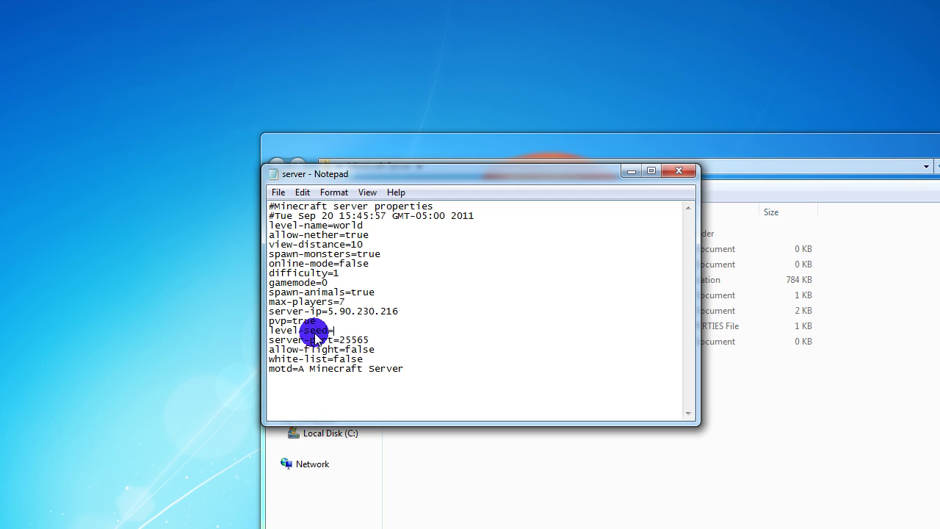
drag(373, 342, 316, 339)
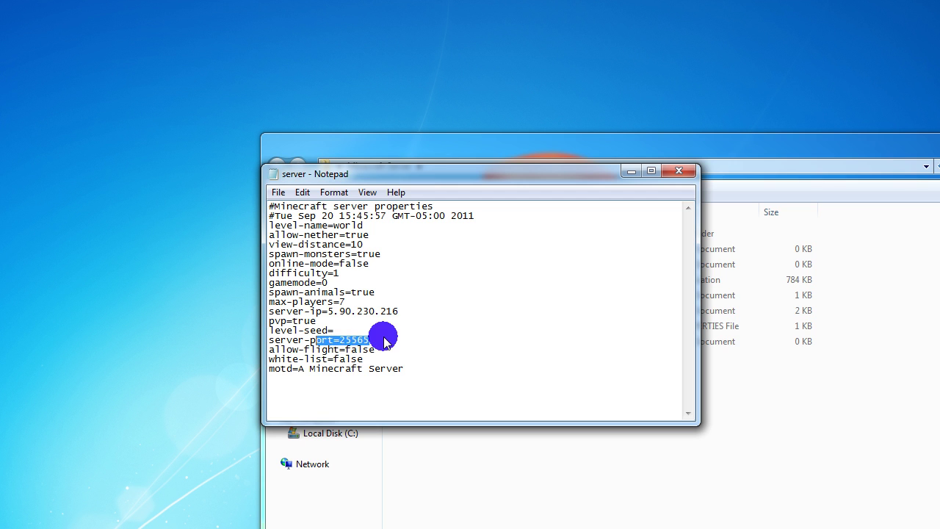
drag(383, 350, 273, 354)
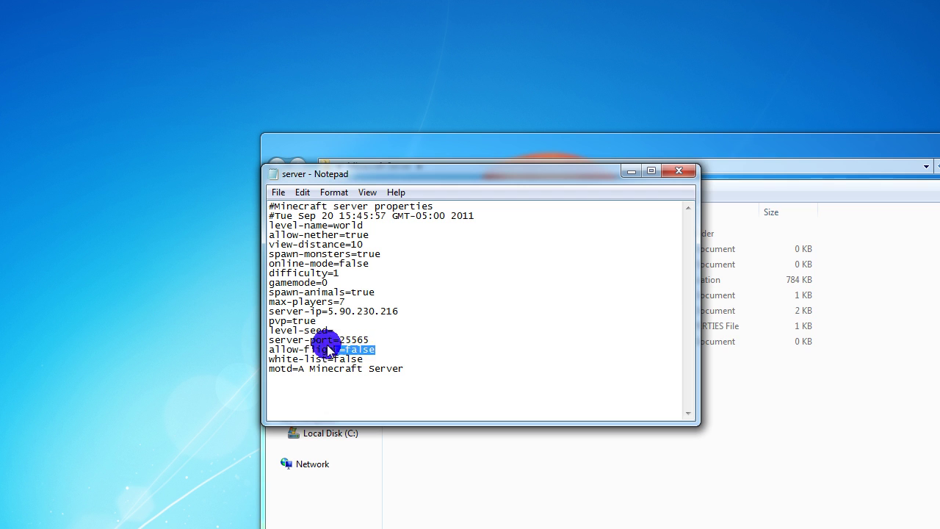
click(386, 355)
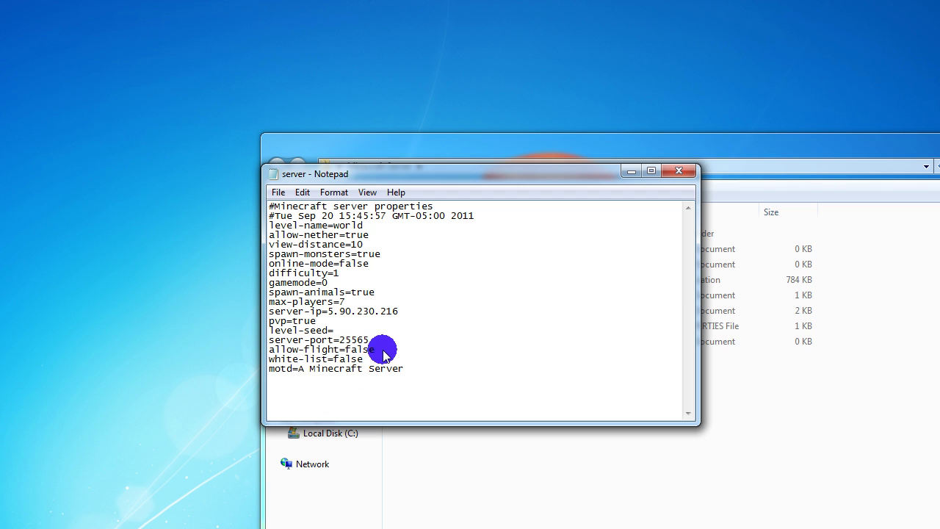
drag(384, 351, 272, 350)
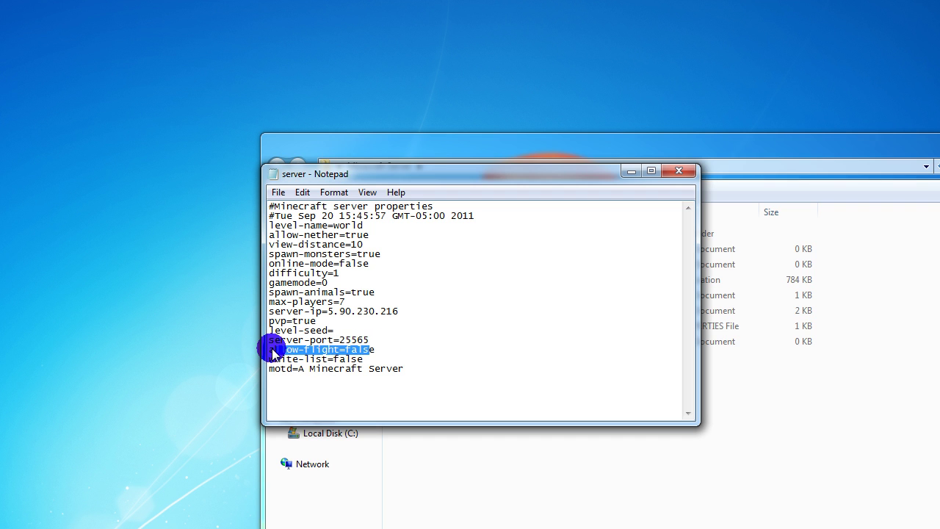
click(378, 349)
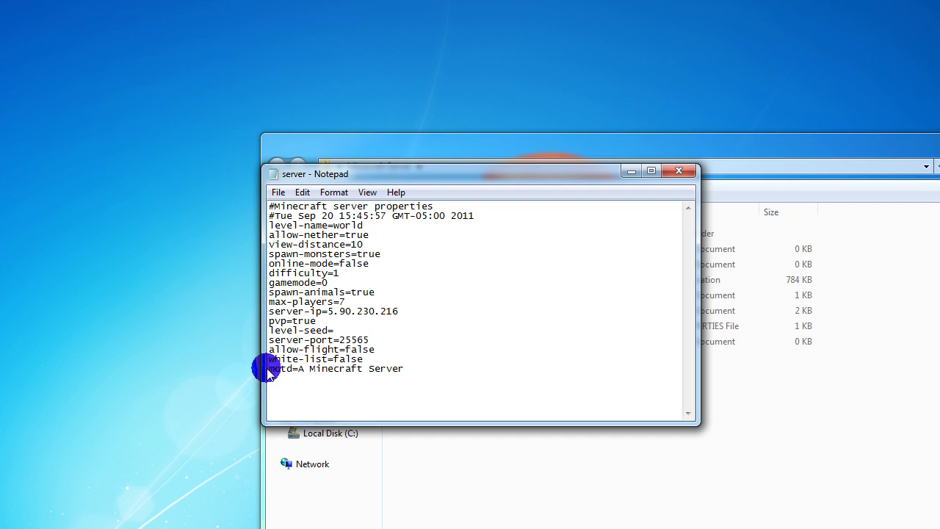
Save server.properties from the File menu and close Notepad
drag(404, 369, 299, 370)
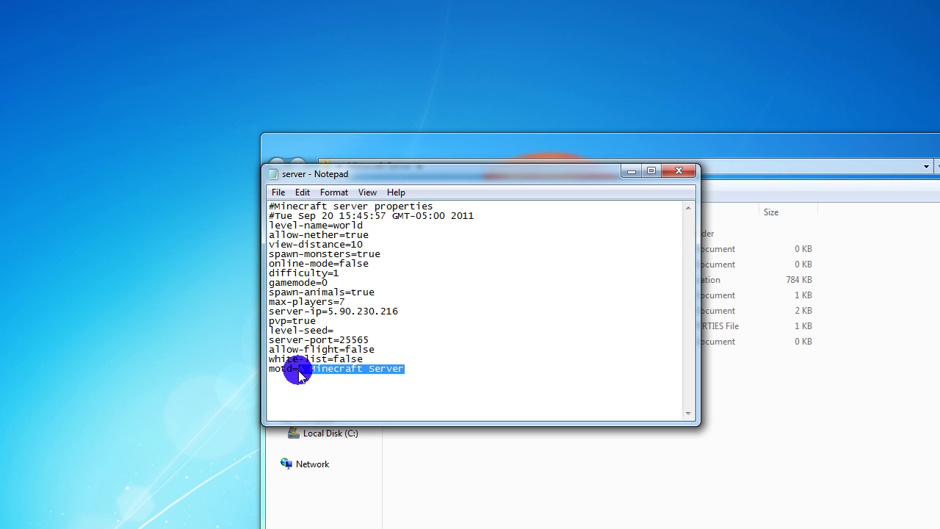
click(278, 192)
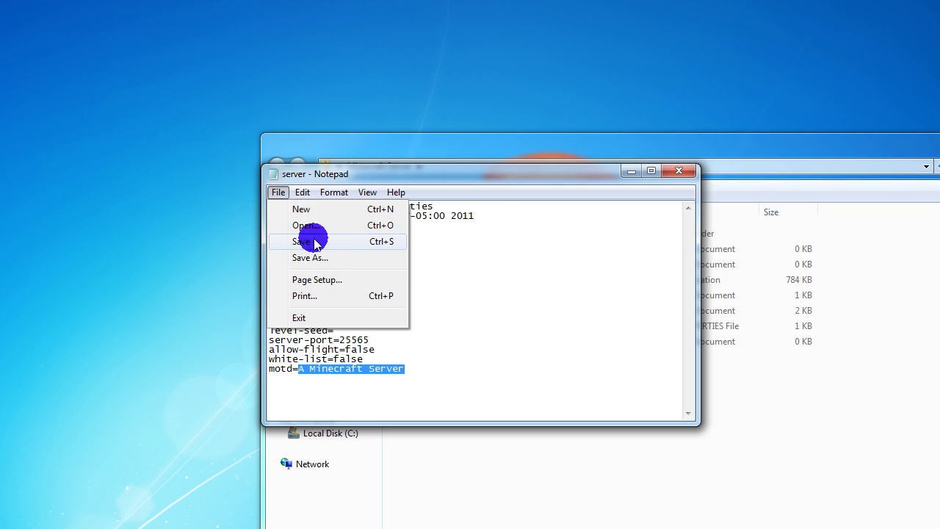
click(316, 240)
click(679, 171)
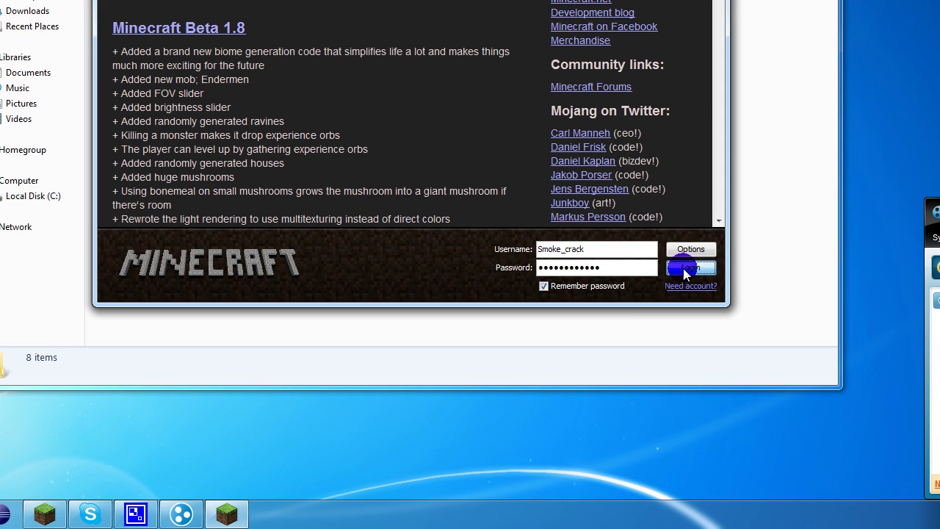
Log in to Minecraft, choose Multiplayer > Direct Connect and begin typing the Hamachi address '5'
click(683, 268)
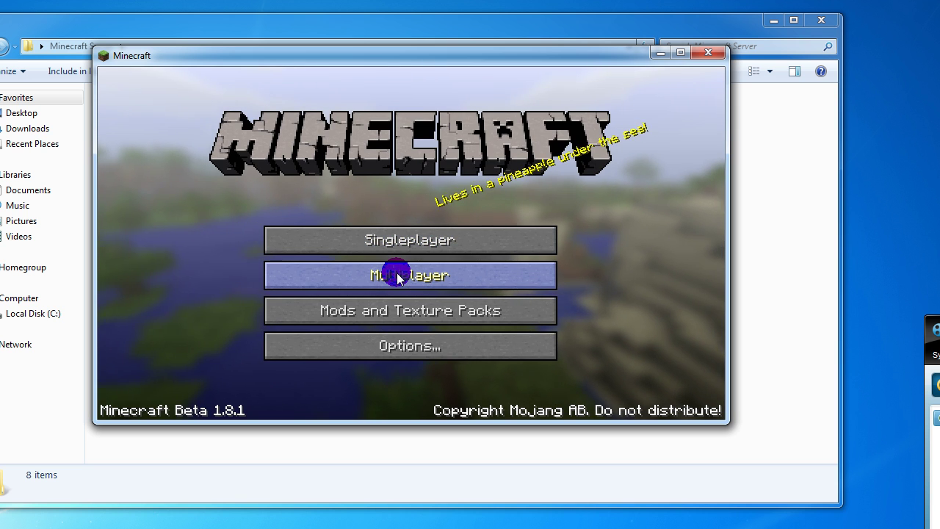
click(398, 273)
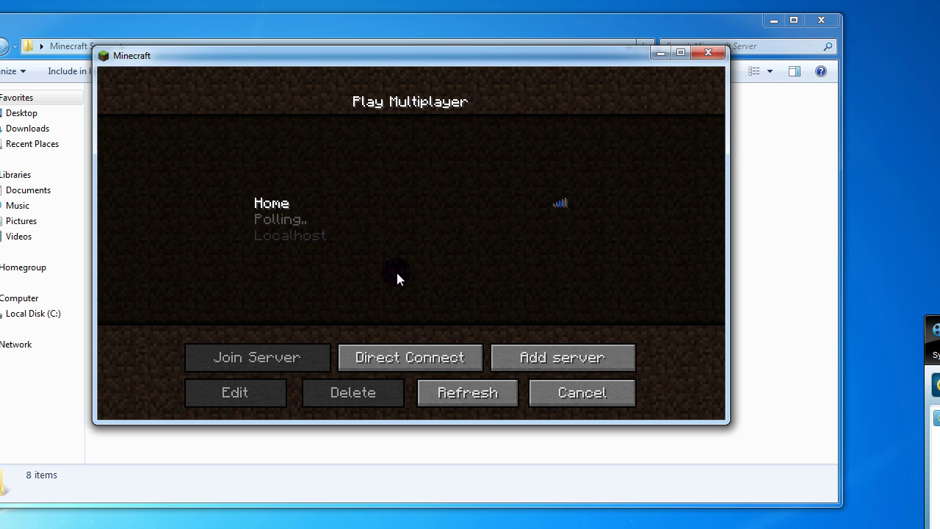
click(407, 351)
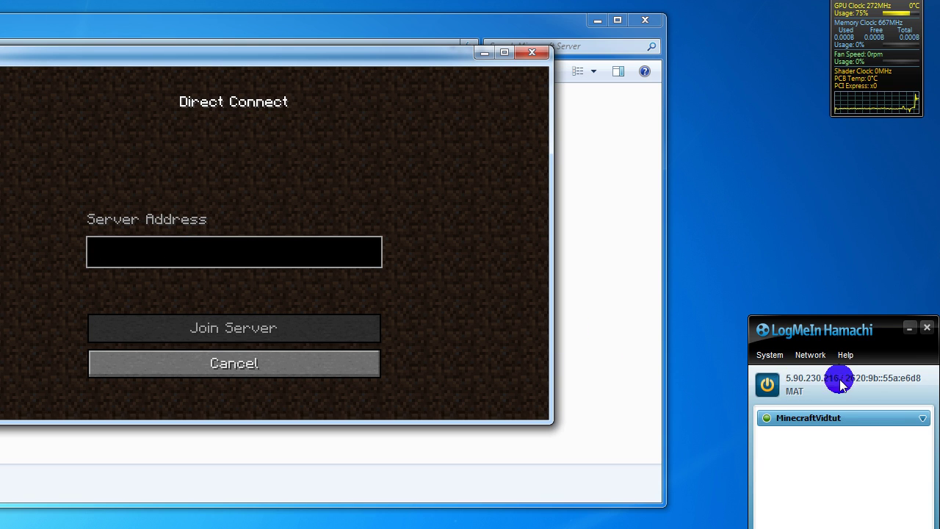
click(267, 272)
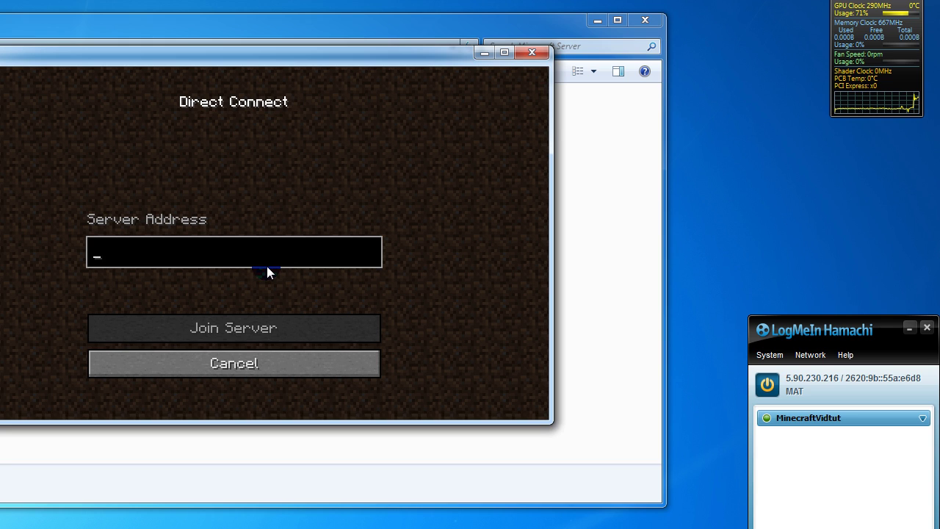
text(5)
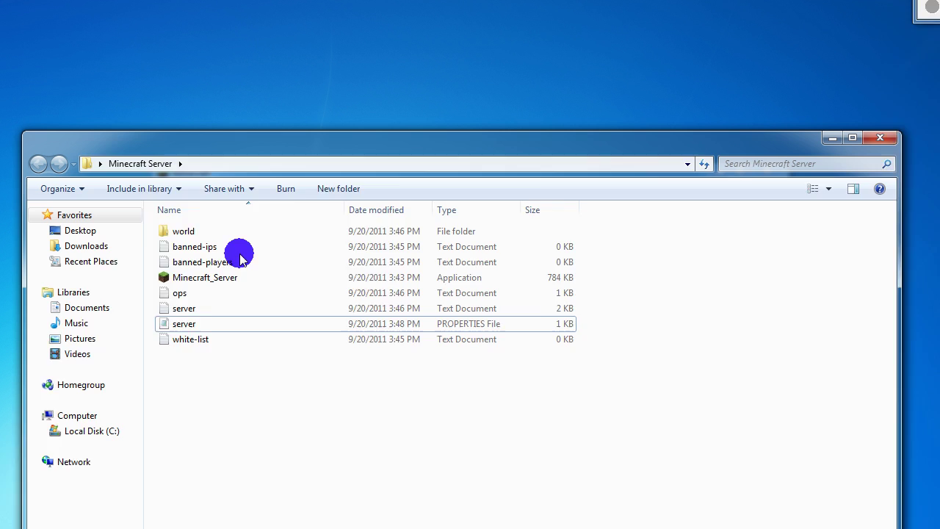
mouse_move(317, 147)
mouse_down()
mouse_move(343, 307)
mouse_move(283, 201)
mouse_up()
click(262, 336)
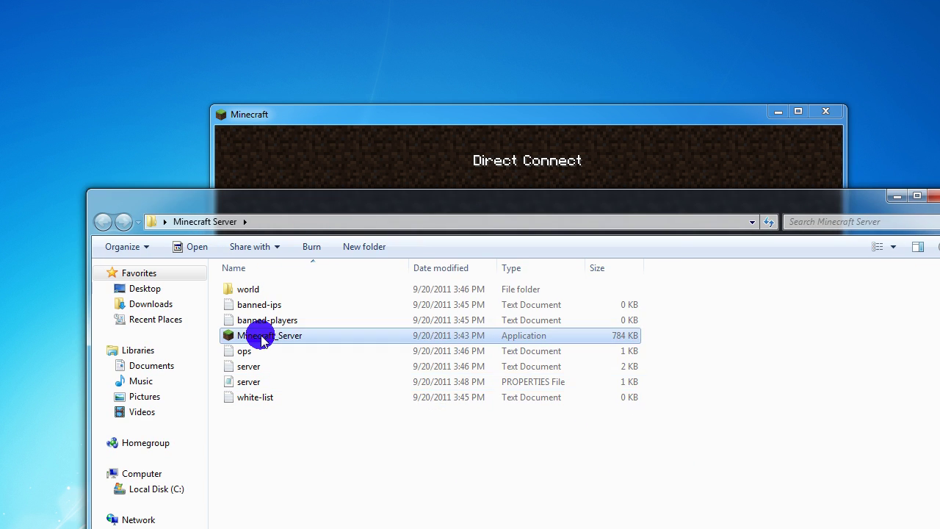
double_click(262, 338)
click(557, 311)
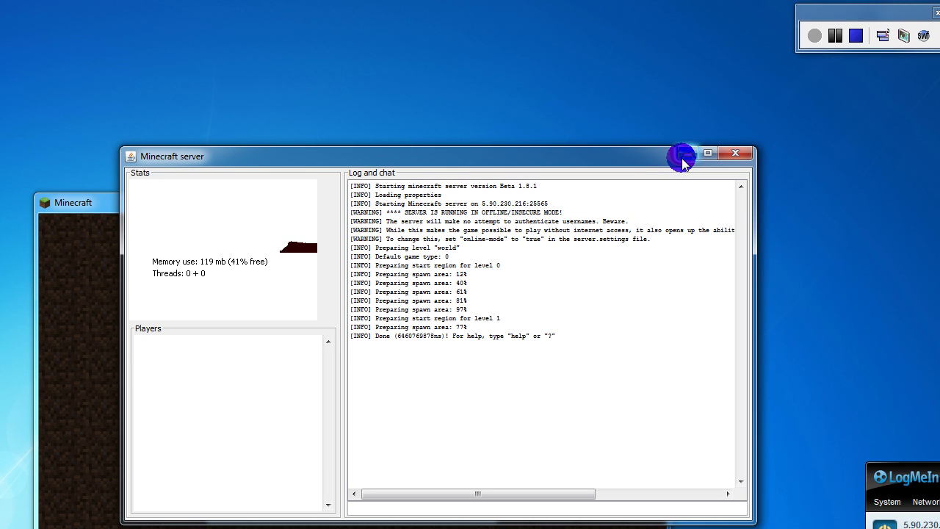
click(689, 154)
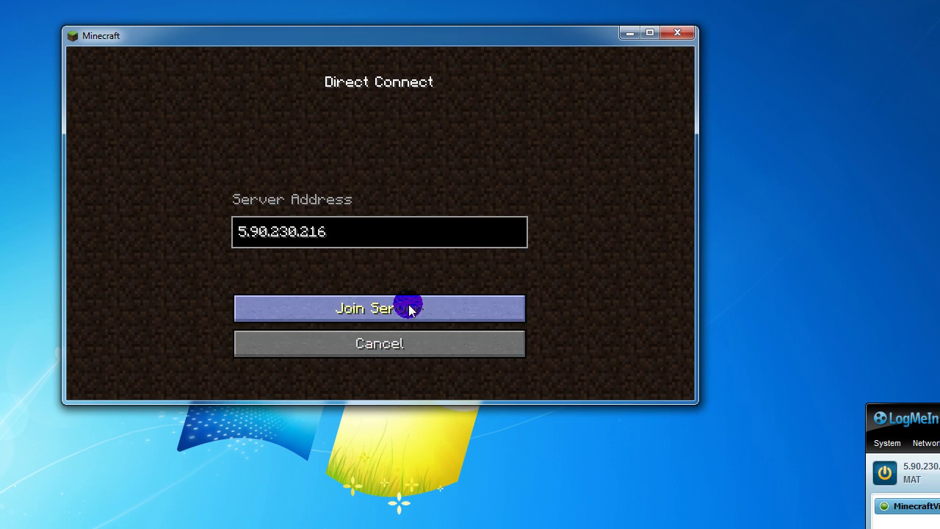
click(409, 309)
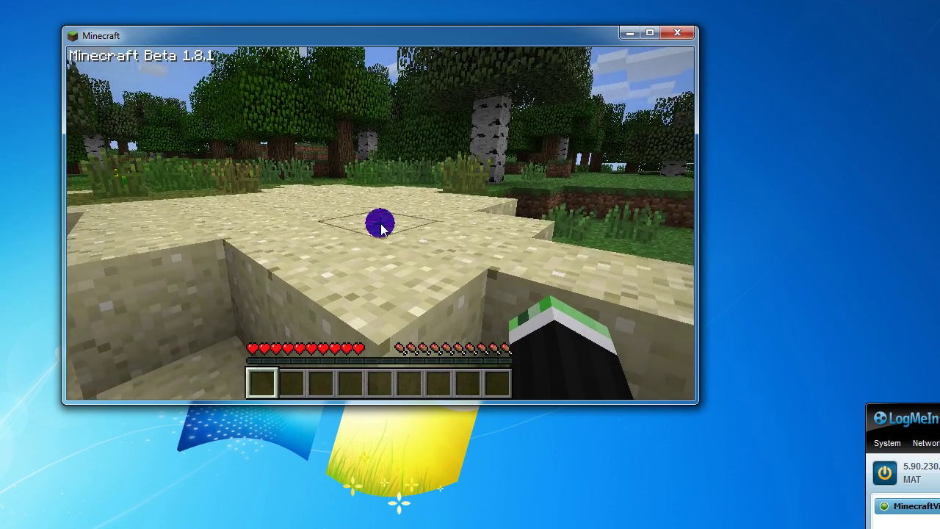
Walk onto the sand and run /time set 1200 in chat after retyping a mistyped command
key(w)
key(w)
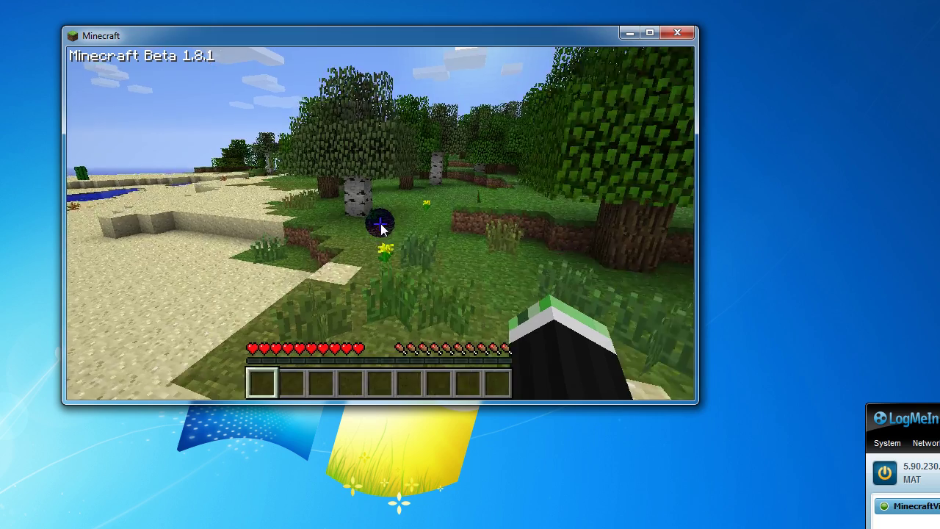
key(w)
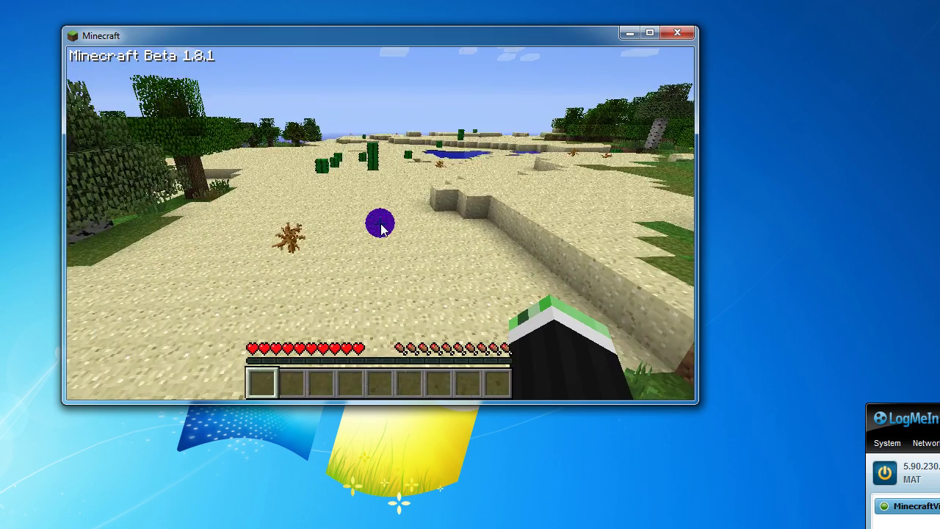
key(t)
text(/set time -1200)
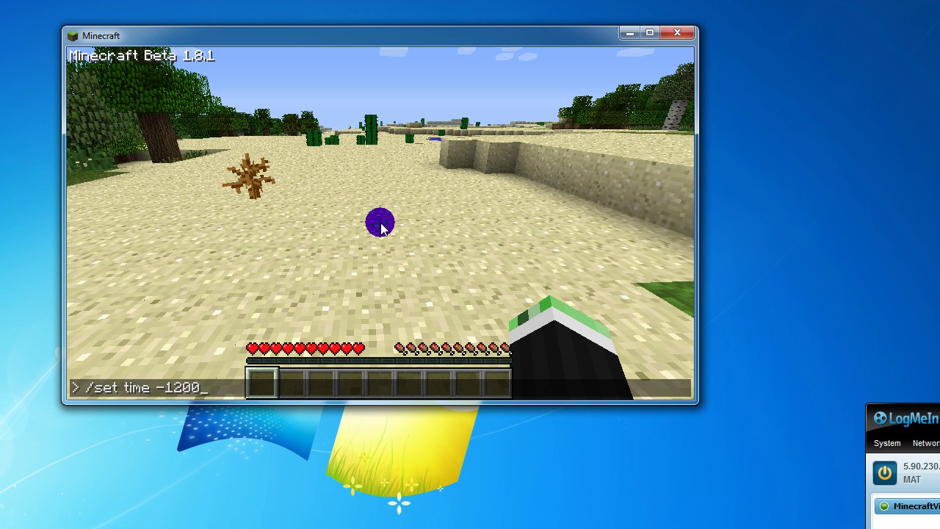
key(Return)
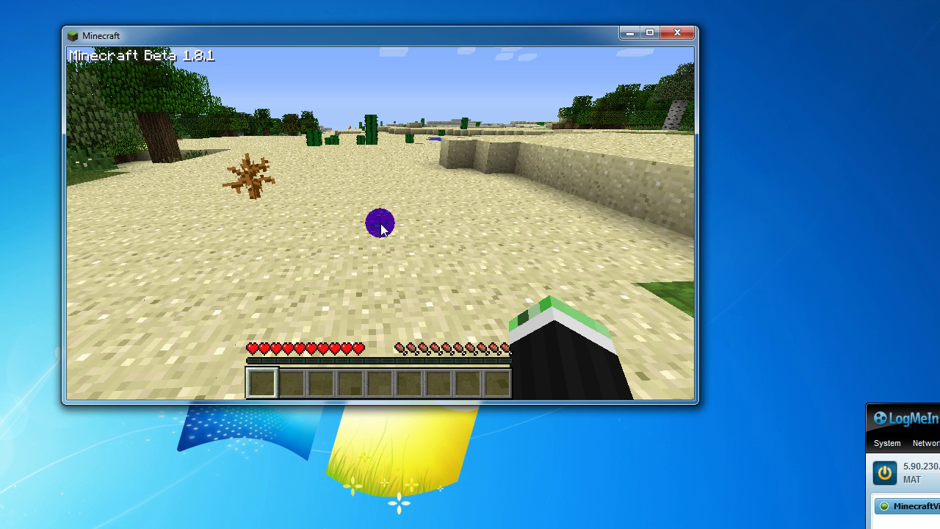
key(t)
text(/time set 12000)
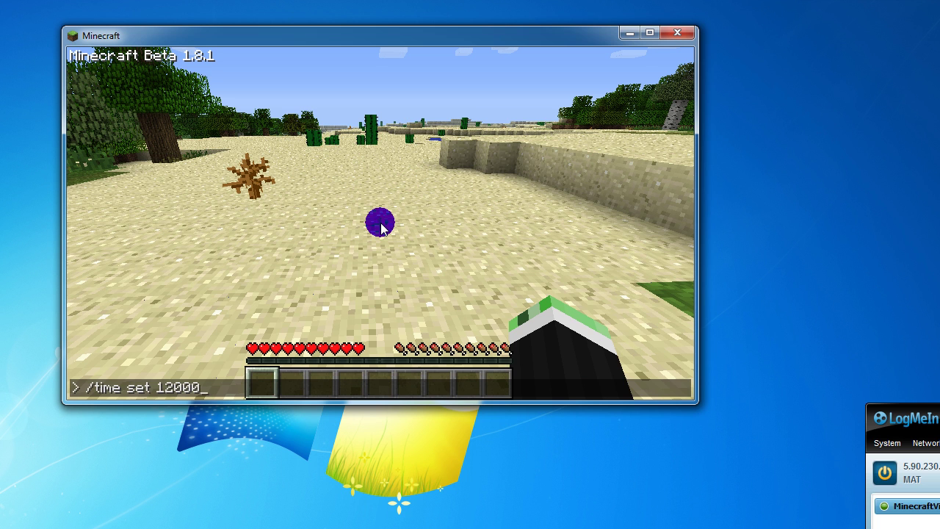
key(BackSpace)
key(Return)
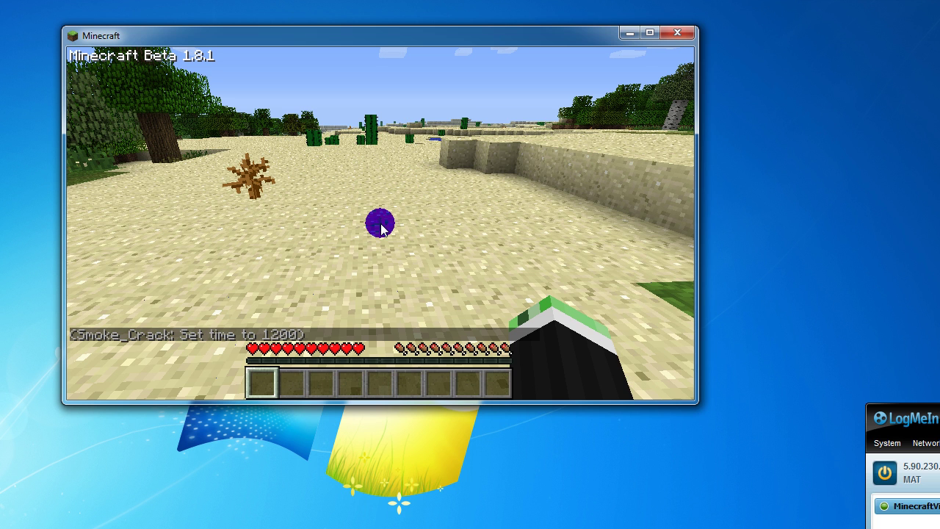
Climb the sandstone ledge, run /time set -100, and bring up the Game menu
key(w)
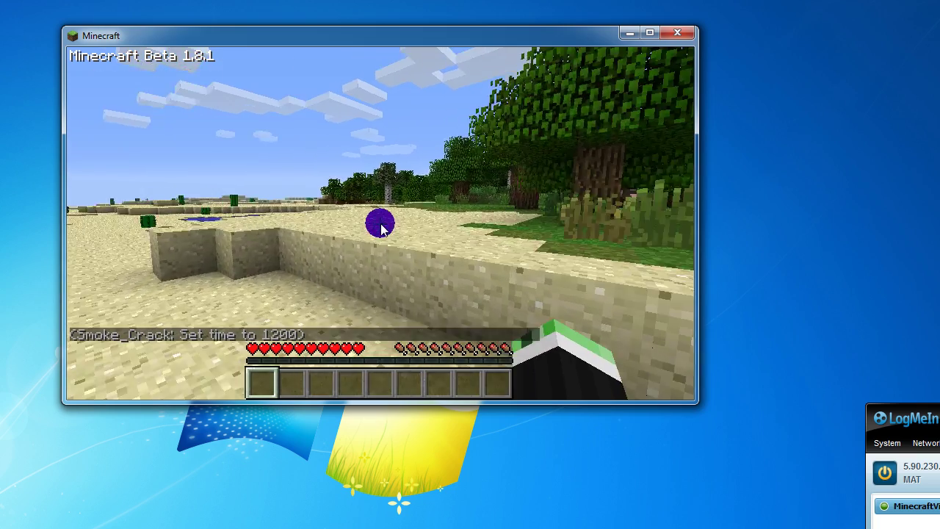
key(space)
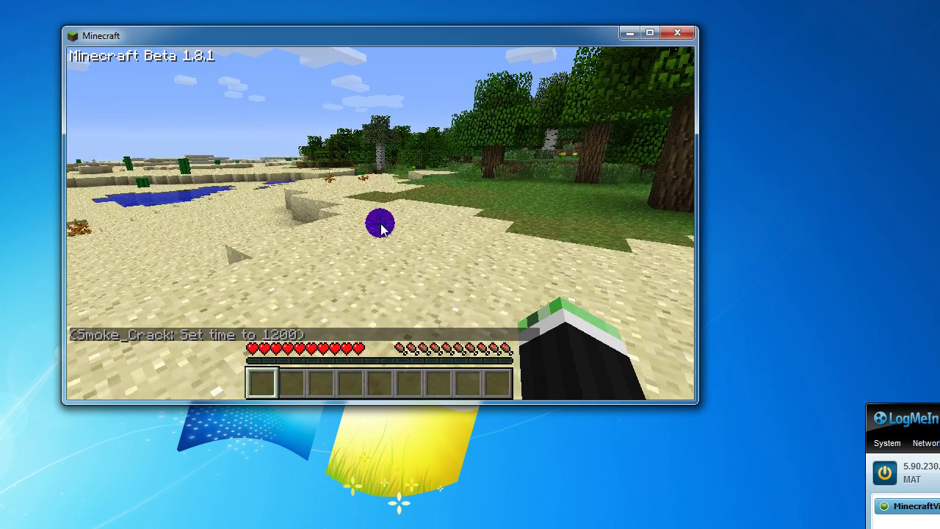
text(t)
text(tim)
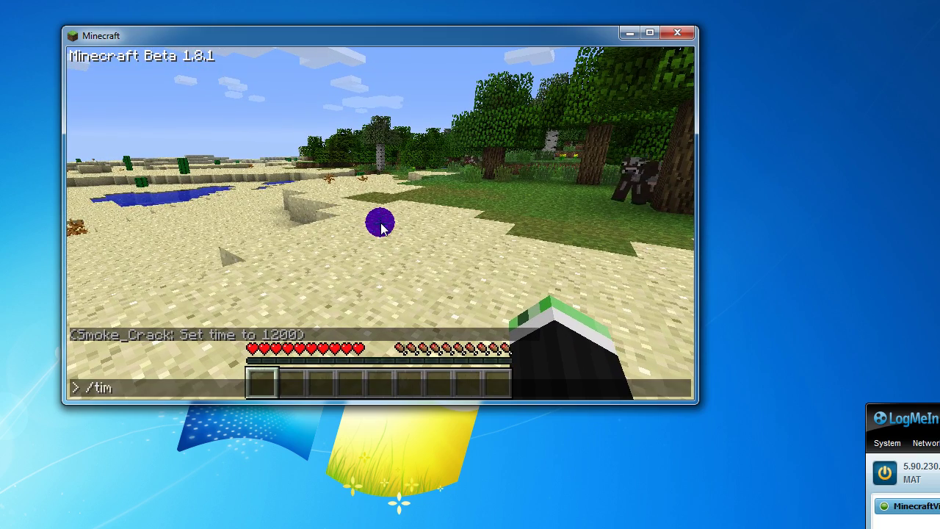
text(e set -100)
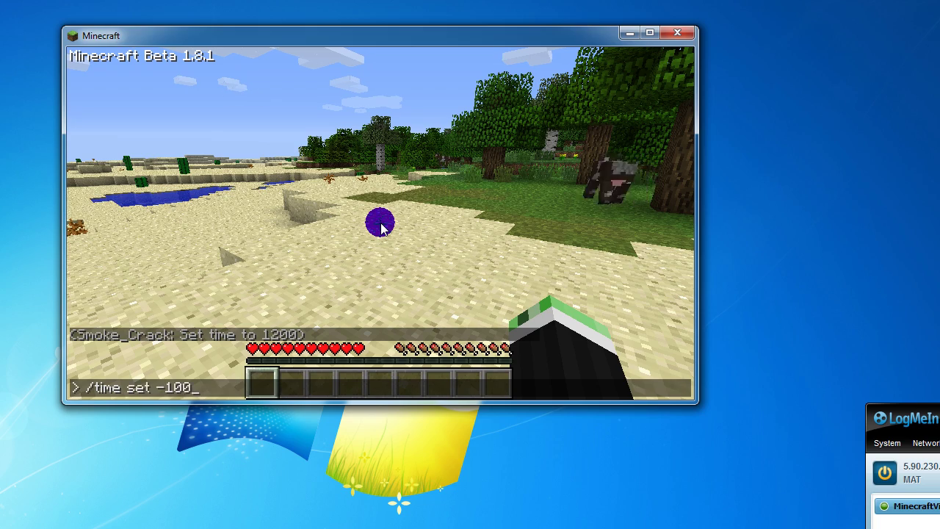
key(Return)
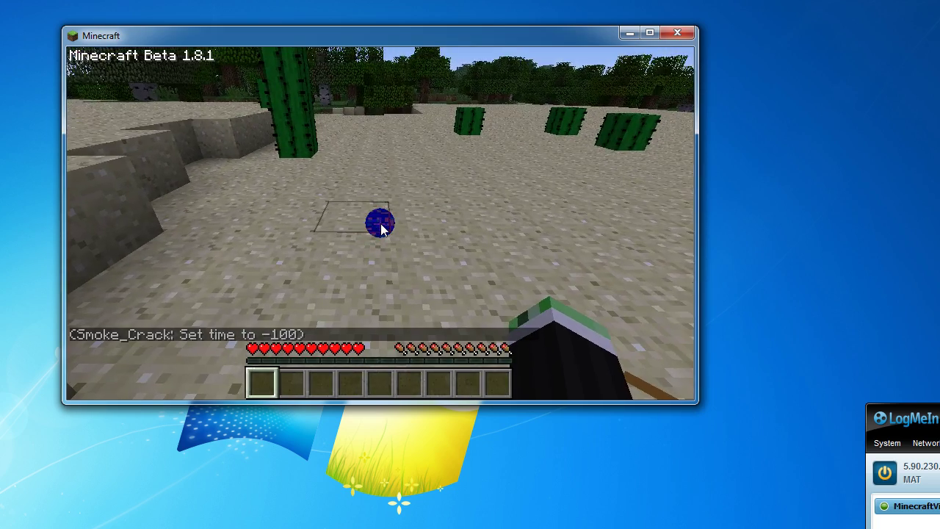
key(Escape)
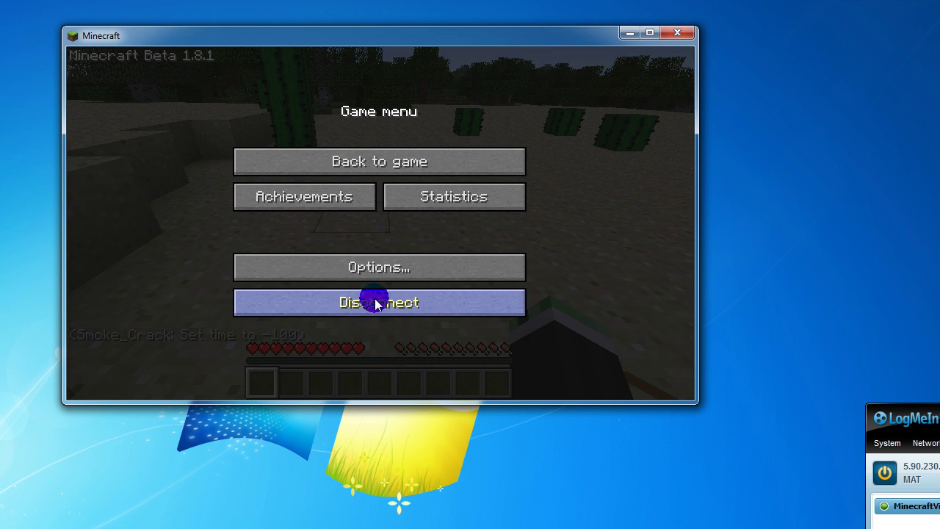
Disconnect from the server, close Minecraft, and move the Minecraft Server folder beside Hamachi
click(375, 301)
click(681, 91)
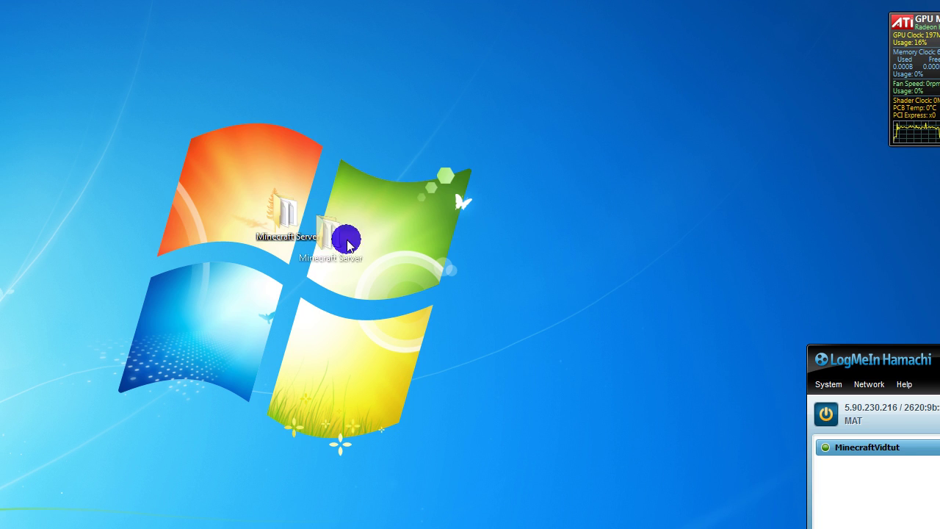
drag(292, 214, 728, 379)
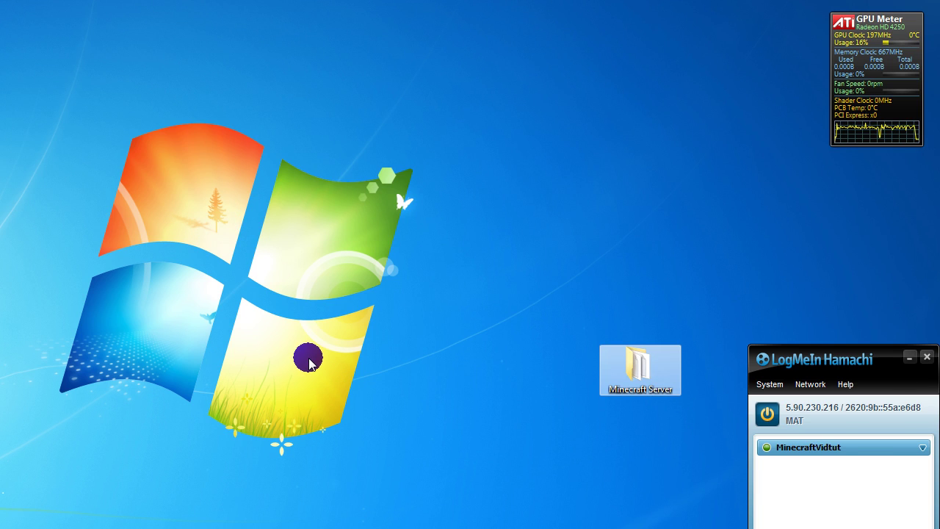